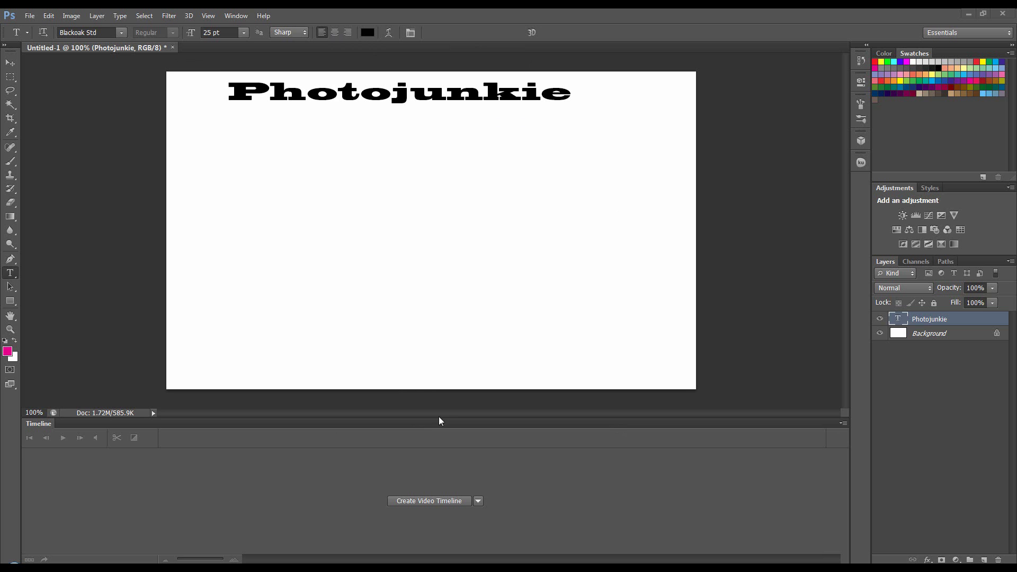
Step: Select the Move tool and create a video timeline for the document
click(242, 16)
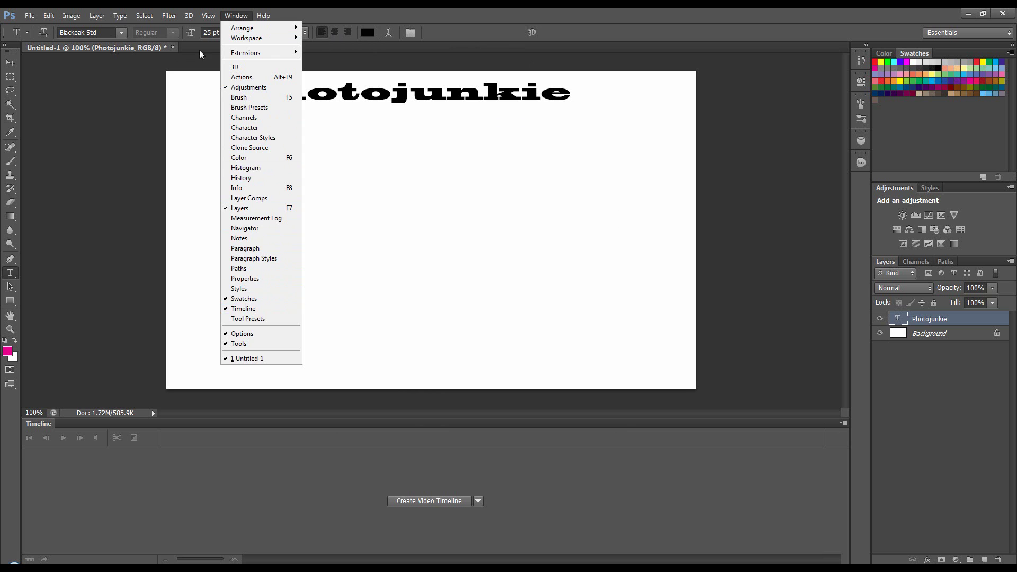
click(235, 16)
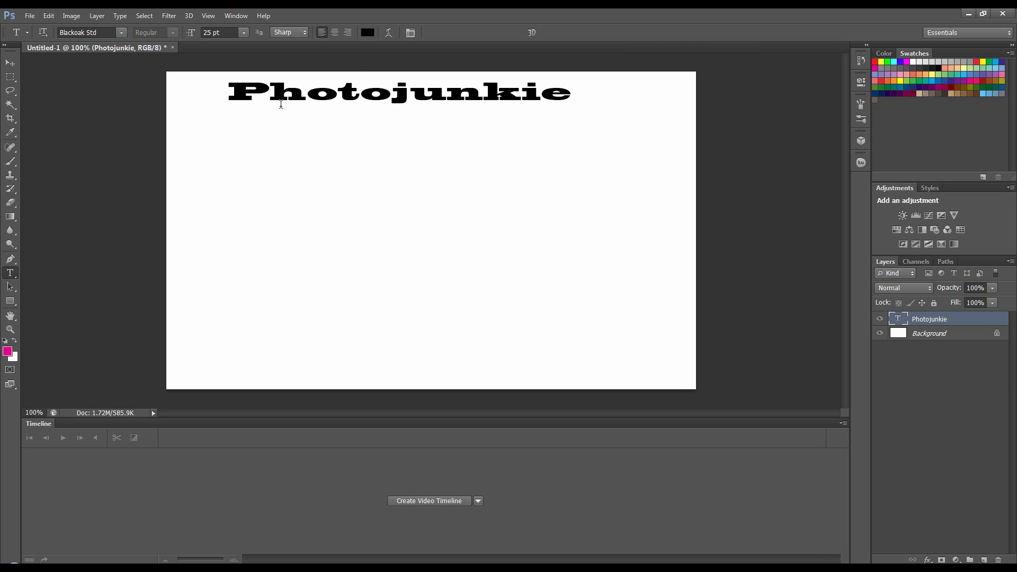
click(10, 62)
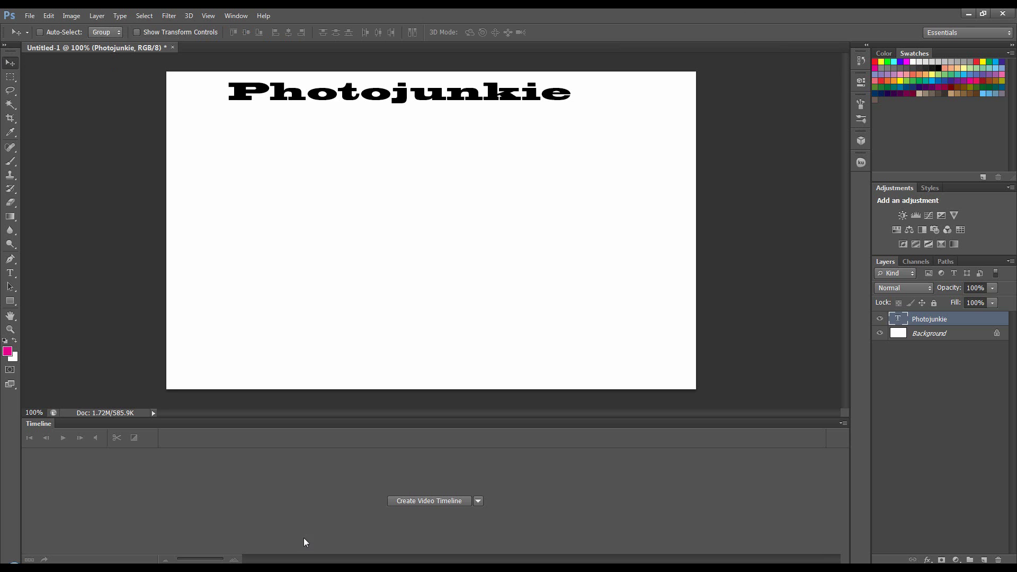
click(418, 501)
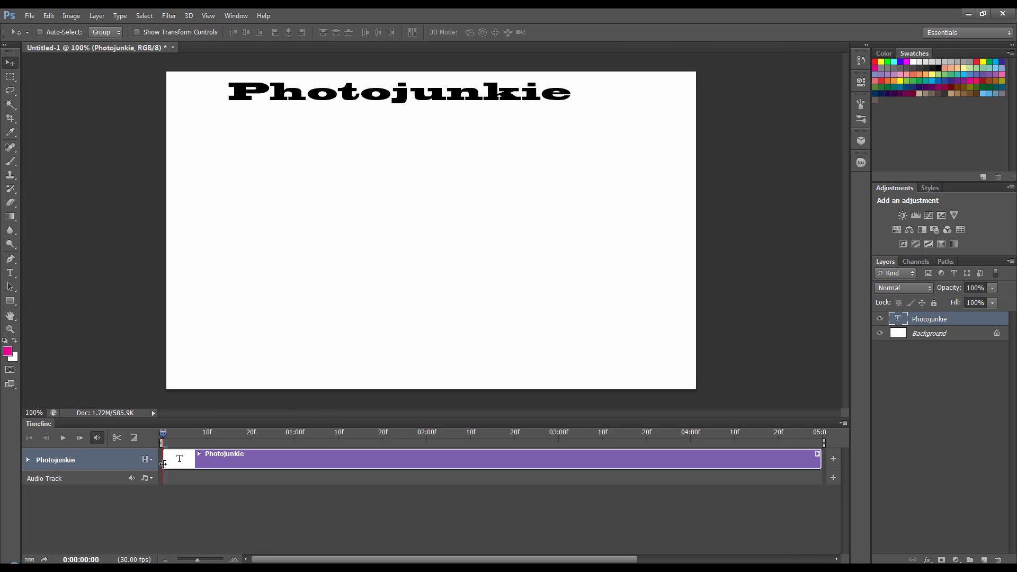
Step: Expand the Photojunkie track's animatable properties and check the Audio Track options
click(28, 459)
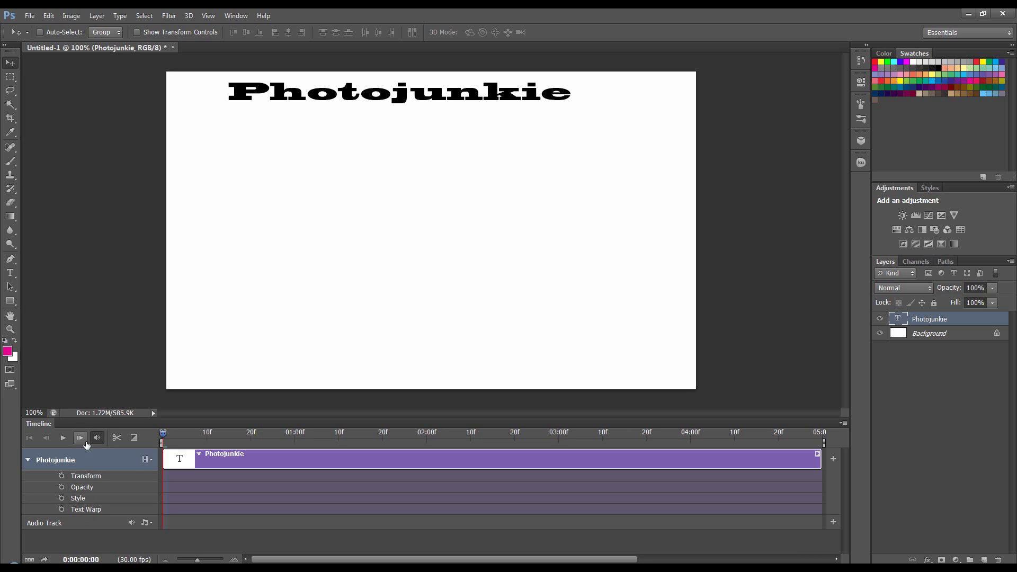
click(144, 523)
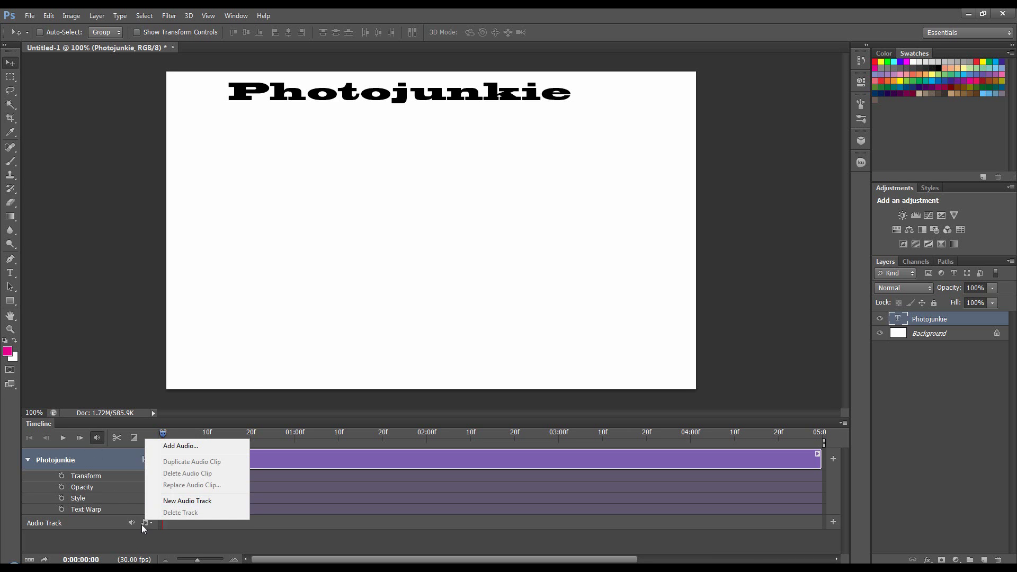
click(141, 524)
click(149, 522)
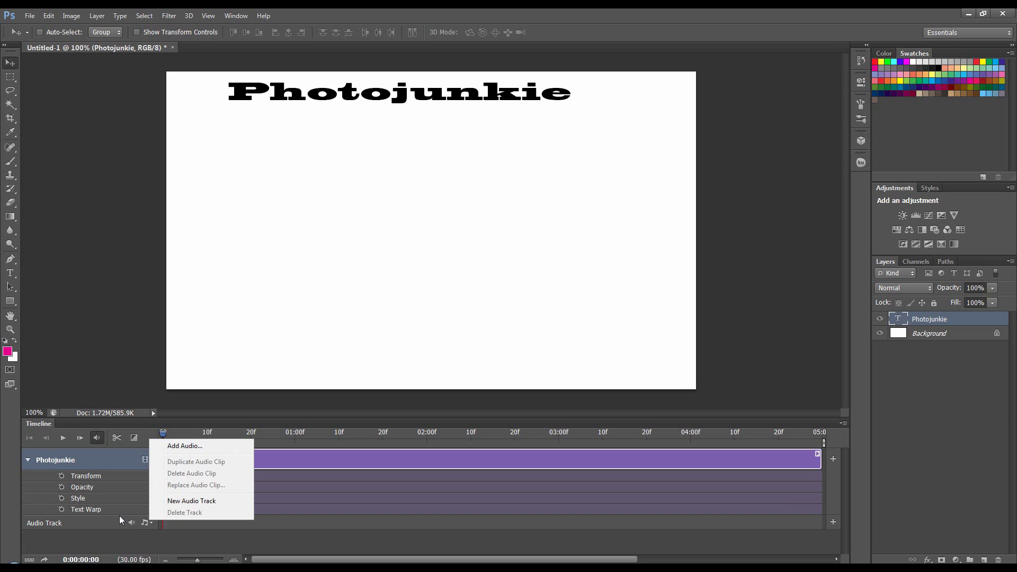
click(97, 526)
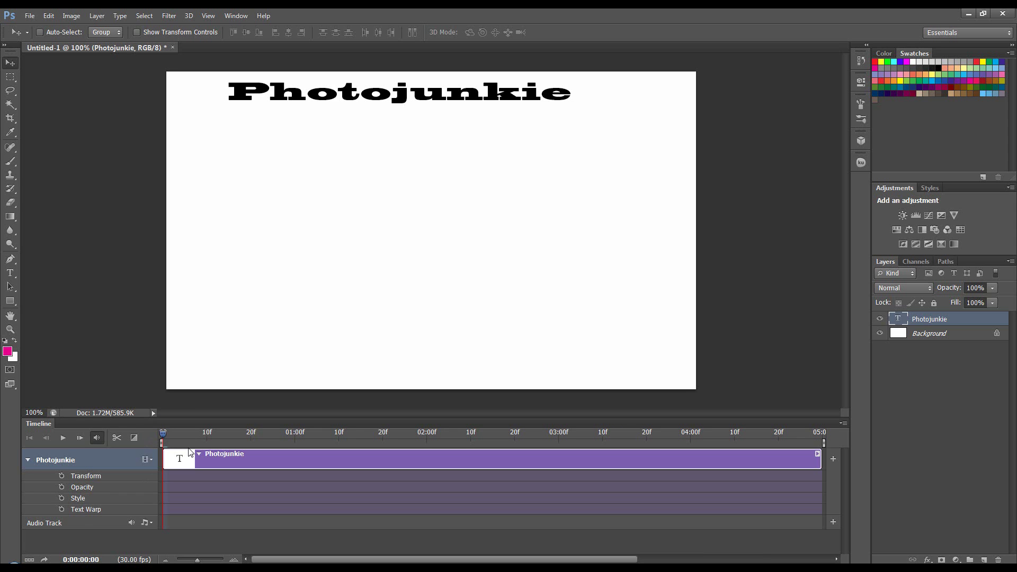
Step: Turn on keyframing for Transform, Opacity, Style and Text Warp at frame 0
click(62, 475)
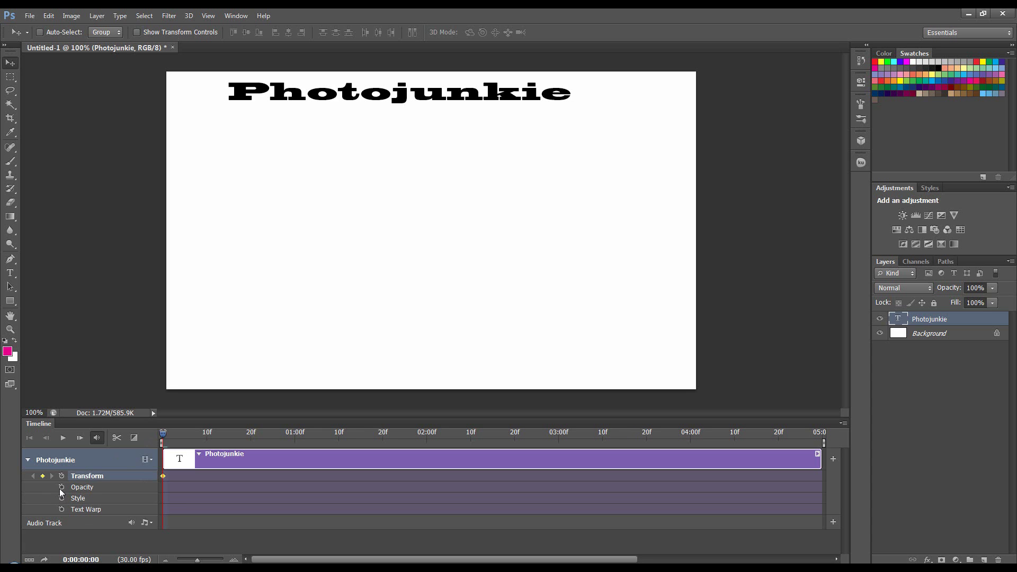
click(61, 487)
click(62, 498)
click(61, 509)
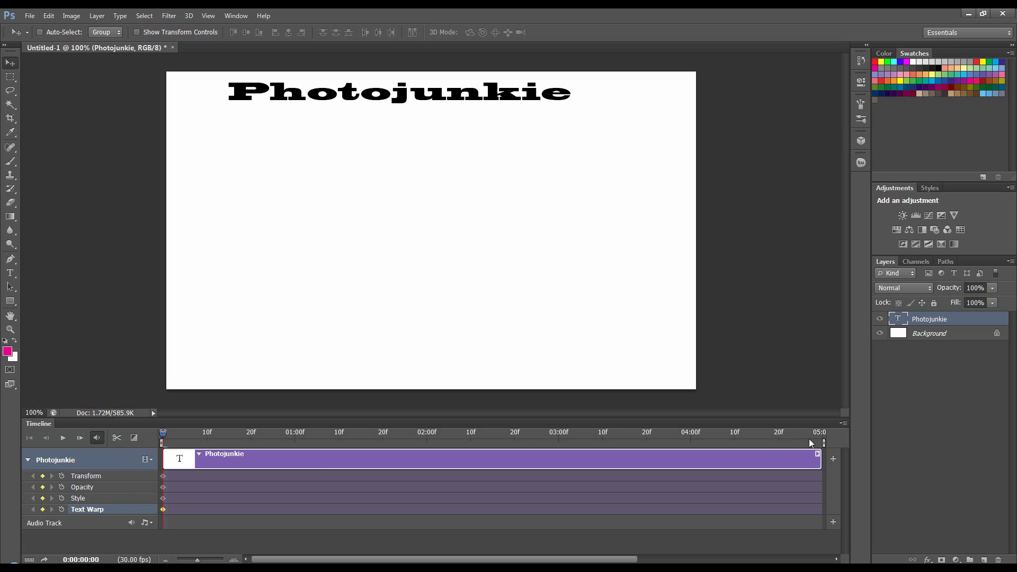
Step: Shorten the work area to end at 01:00f and preview the playback
mouse_move(824, 442)
mouse_down()
mouse_move(281, 443)
mouse_move(296, 443)
mouse_up()
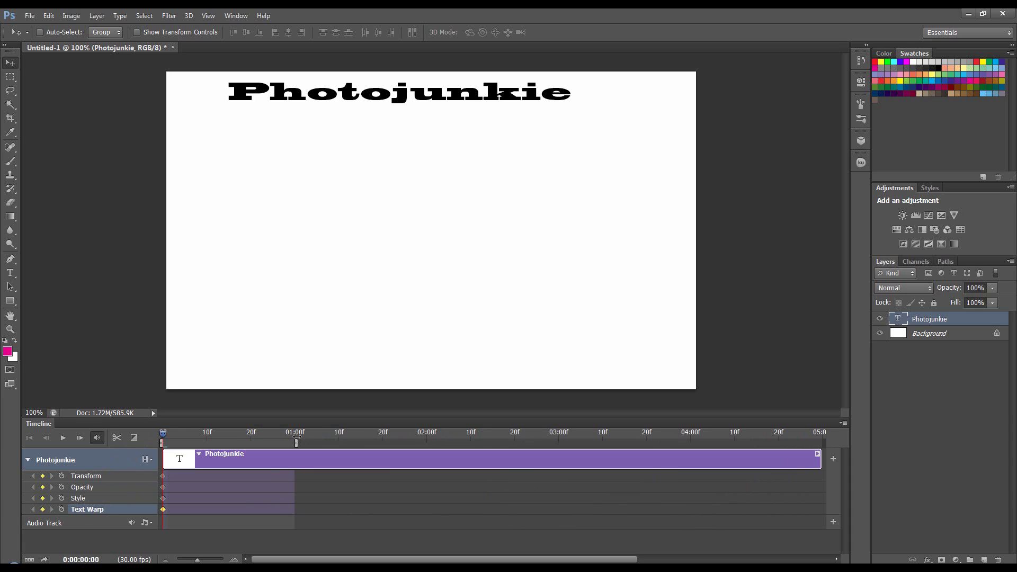
drag(165, 435, 233, 437)
key(space)
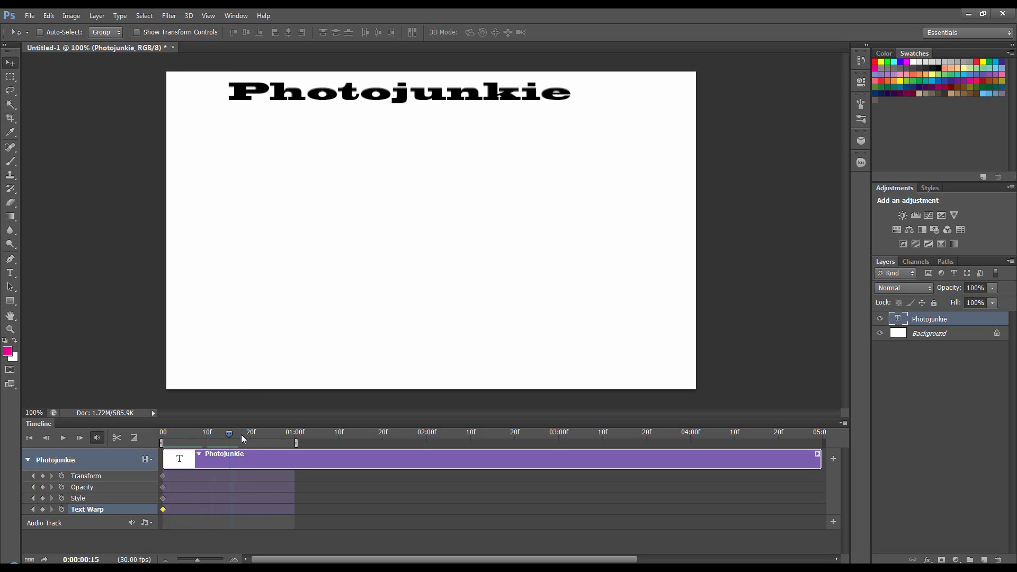
drag(180, 442, 163, 442)
click(842, 423)
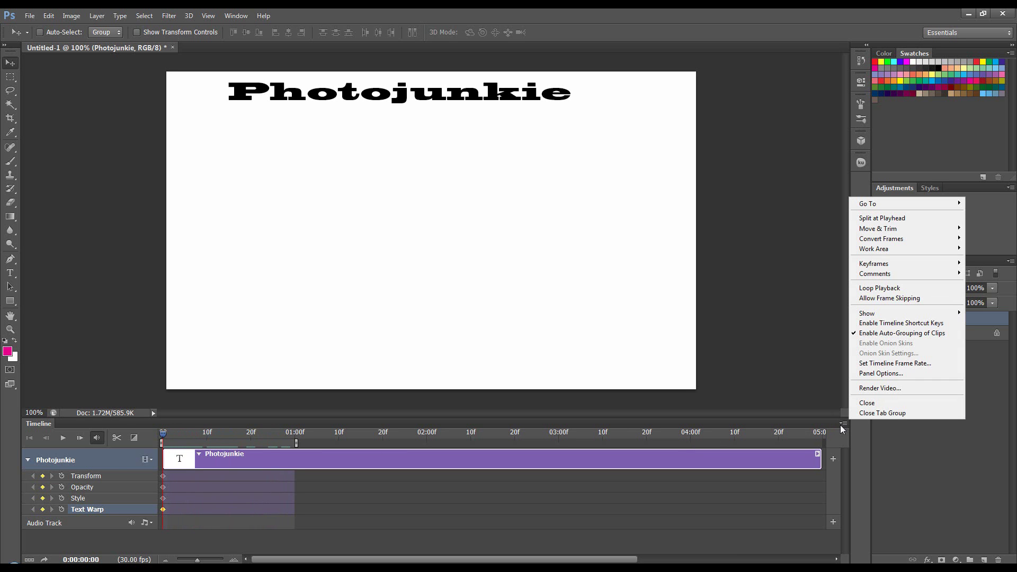
mouse_move(879, 261)
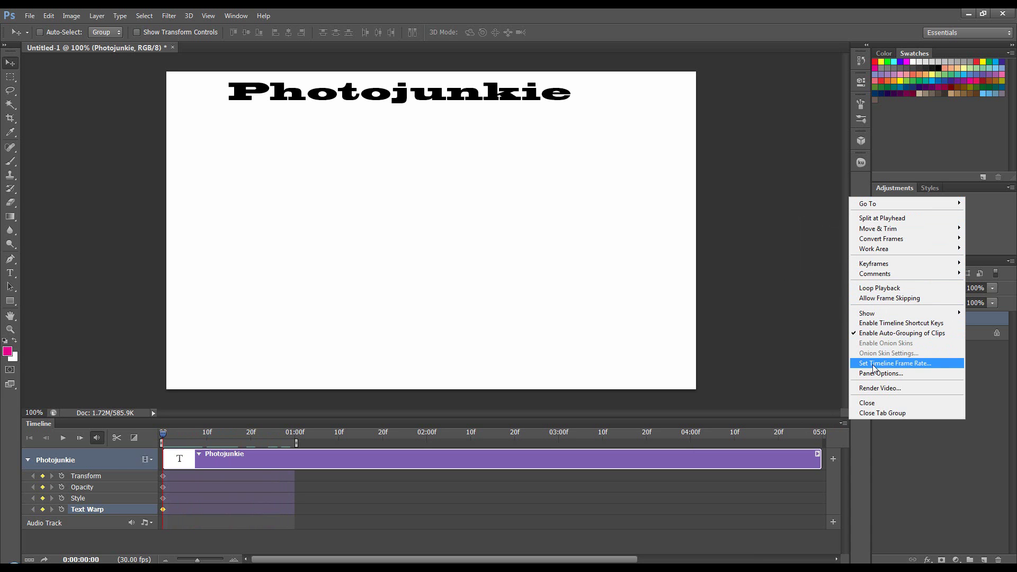
click(725, 427)
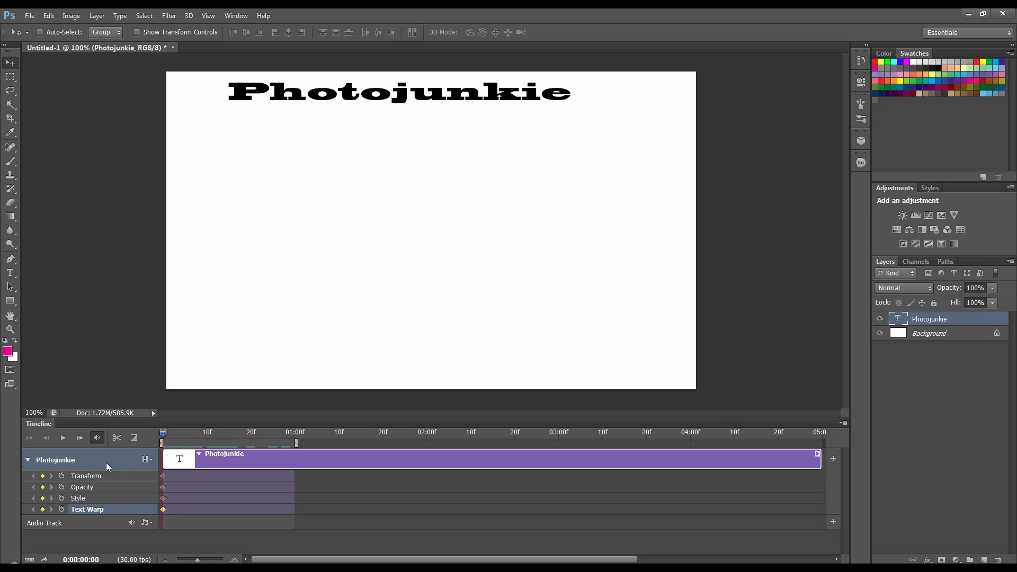
drag(165, 435, 226, 441)
Step: Set the timeline frame rate to 30 fps
click(842, 423)
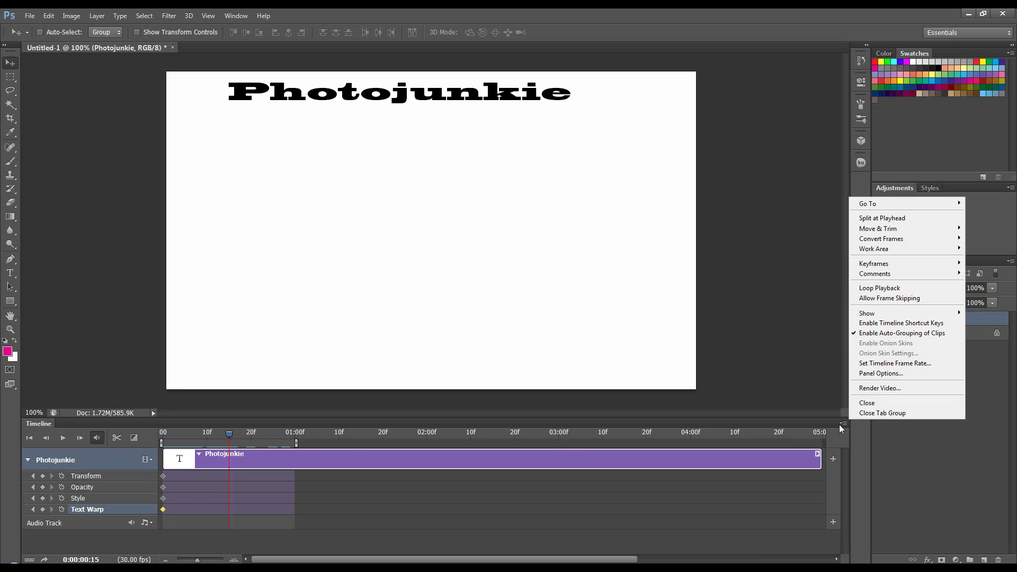
click(879, 364)
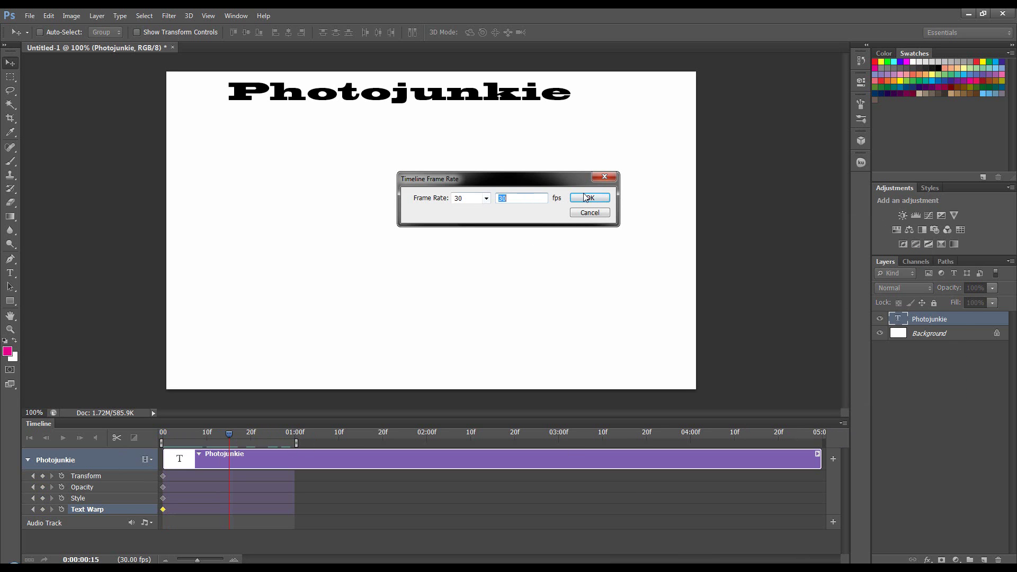
click(486, 199)
click(477, 276)
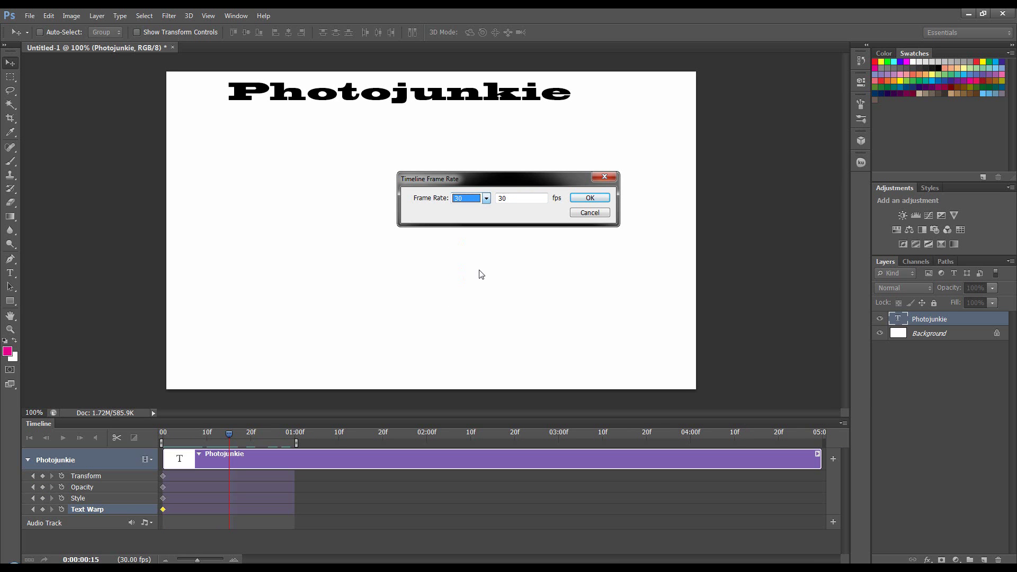
click(589, 198)
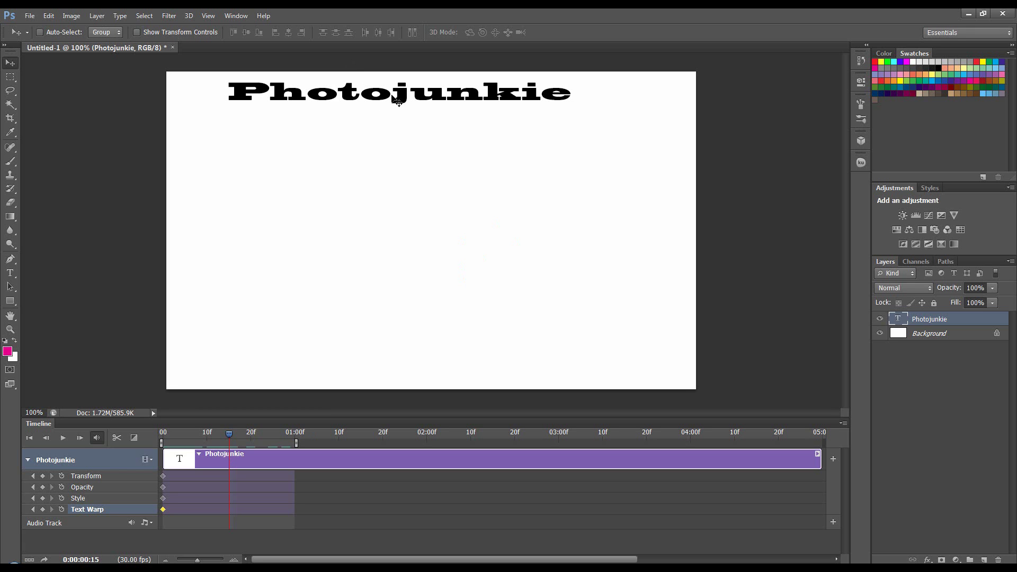
Step: At frame 15, move the Photojunkie text to mid-canvas and tilt it up about 20°
drag(393, 97, 408, 229)
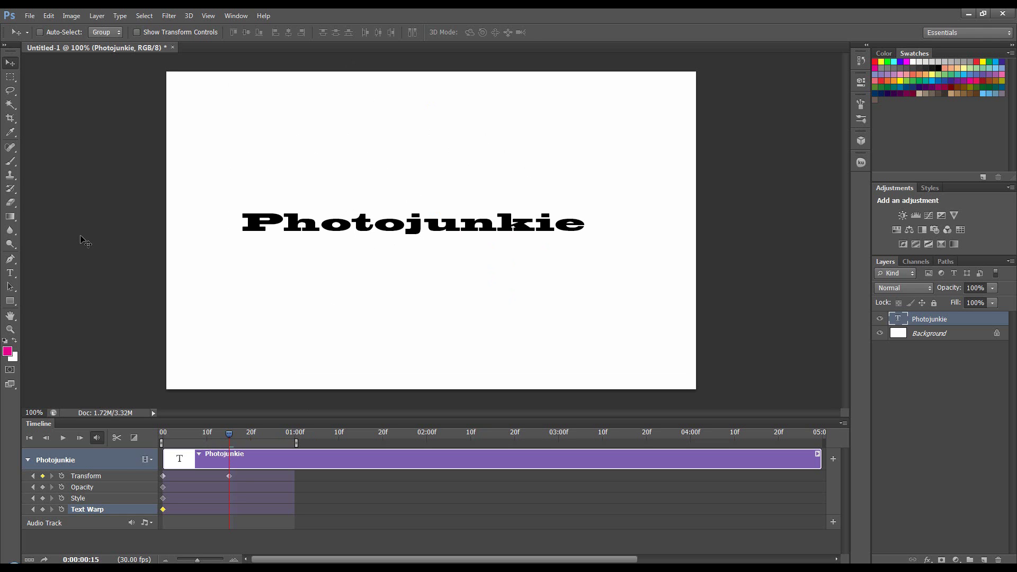
key(ctrl+t)
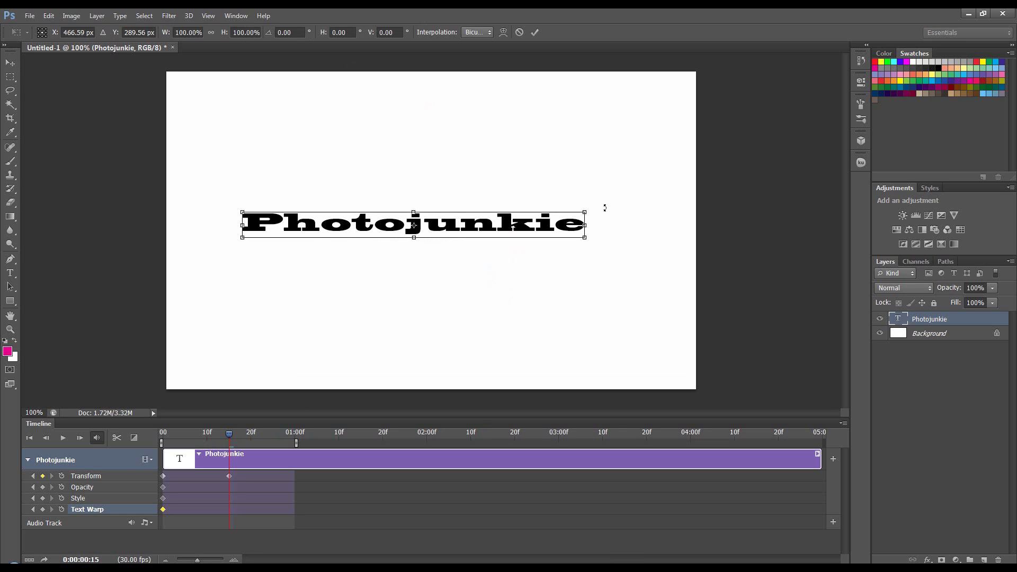
drag(605, 208, 604, 129)
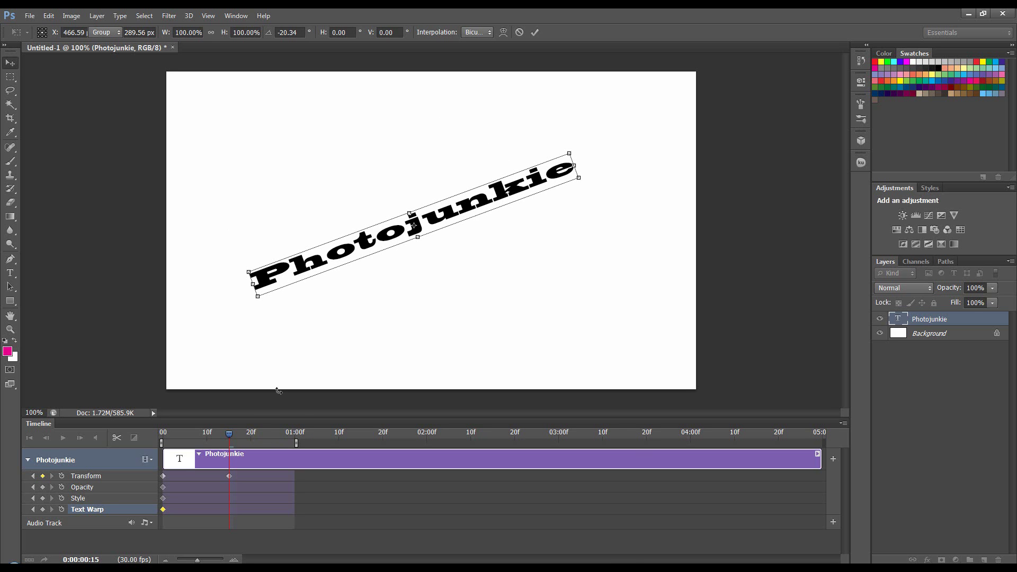
key(Return)
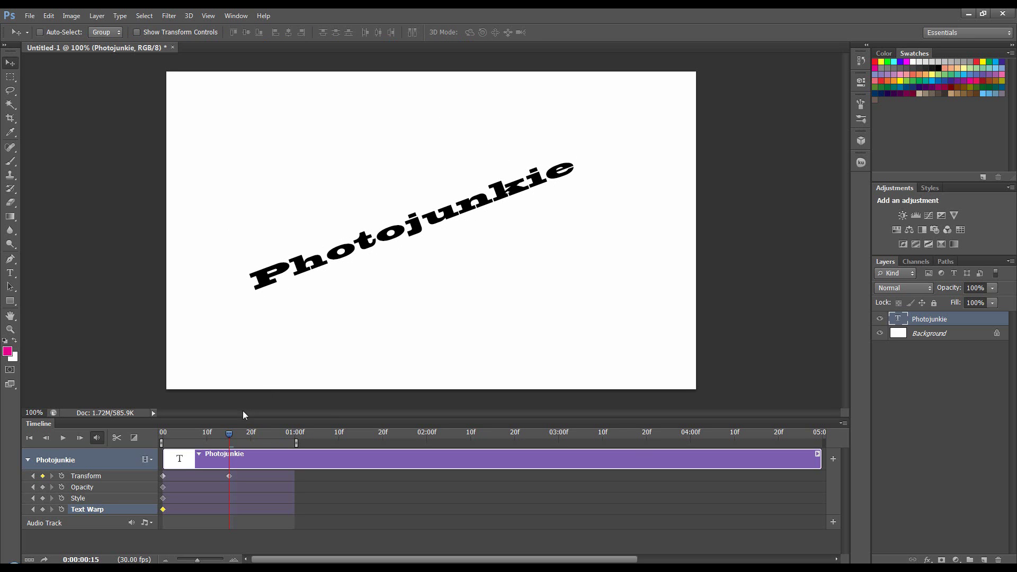
Step: At one second, move the text near the canvas bottom, rotate it level, and play back
mouse_move(230, 433)
mouse_down()
mouse_move(237, 435)
mouse_move(218, 434)
mouse_move(230, 434)
mouse_up()
drag(229, 435, 295, 437)
drag(416, 230, 416, 317)
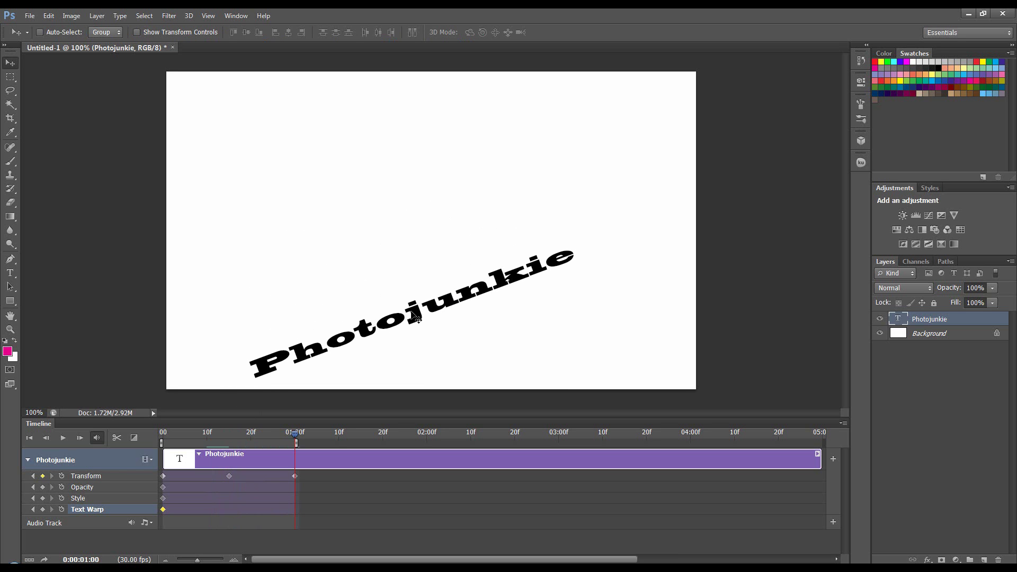
key(ctrl+t)
drag(586, 233, 613, 290)
drag(519, 319, 494, 366)
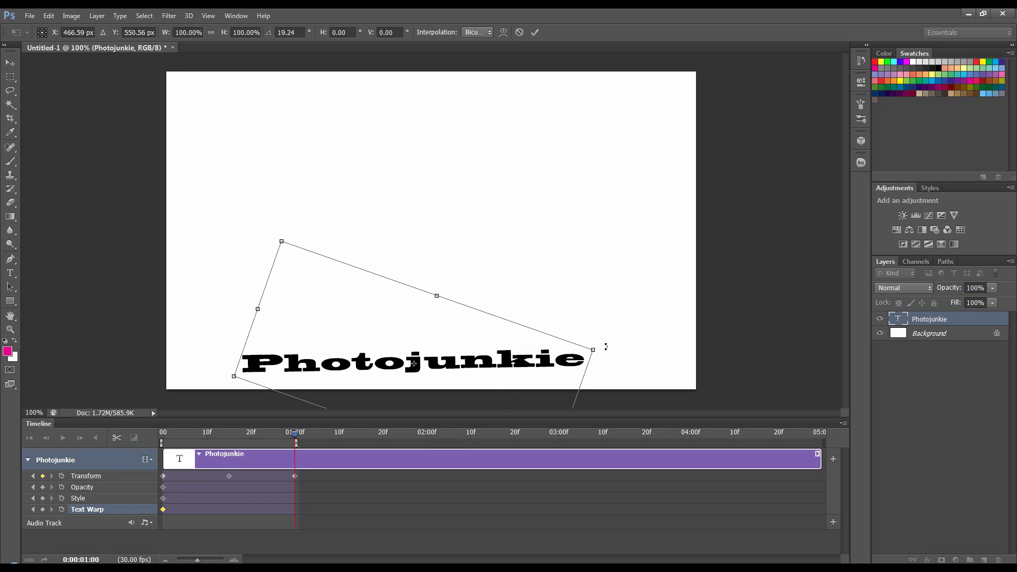
drag(606, 347, 606, 346)
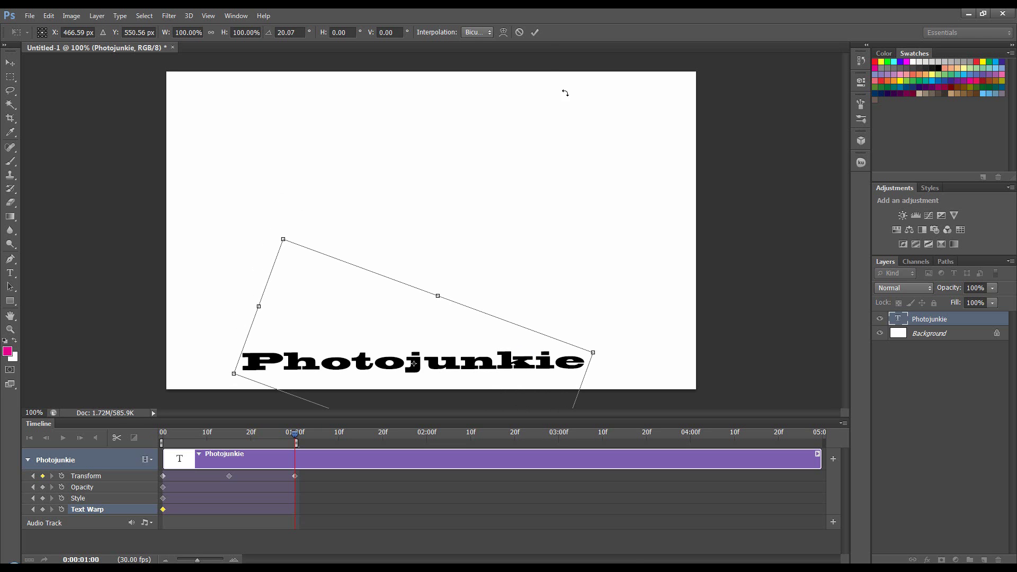
click(535, 32)
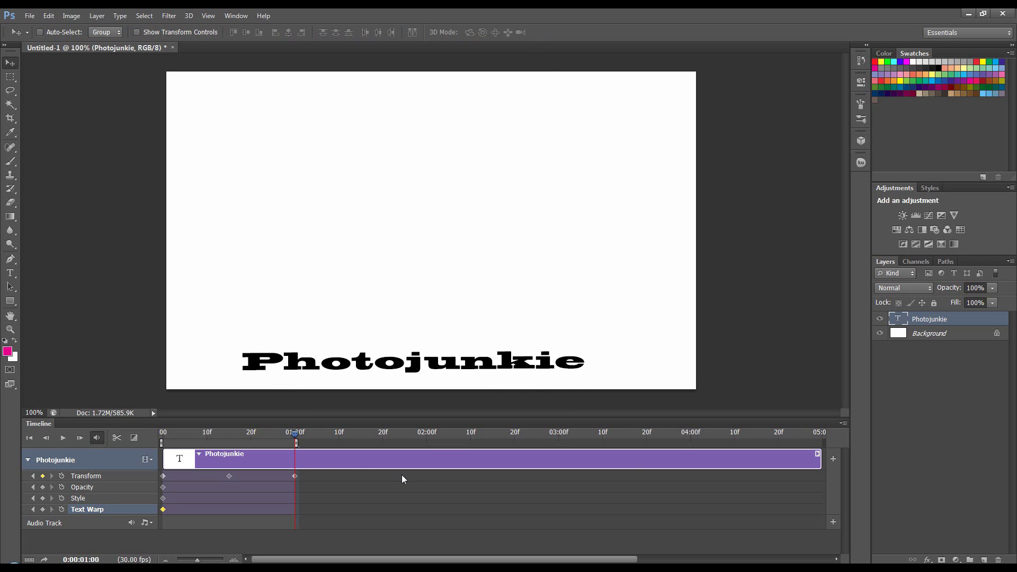
key(space)
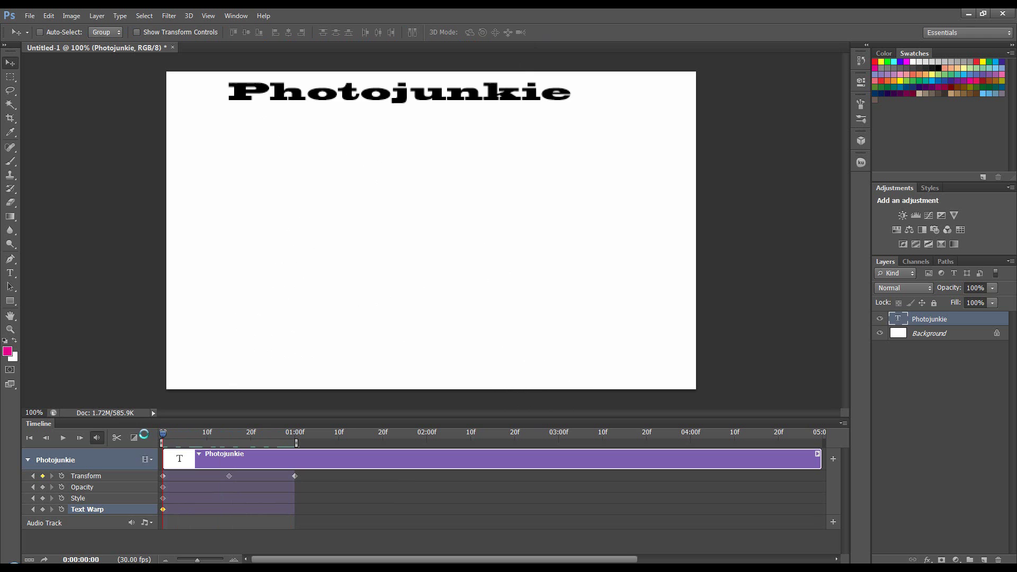
Step: At frame 15, set Photojunkie's opacity to 50% and confirm it in Layer Style
drag(284, 438, 229, 440)
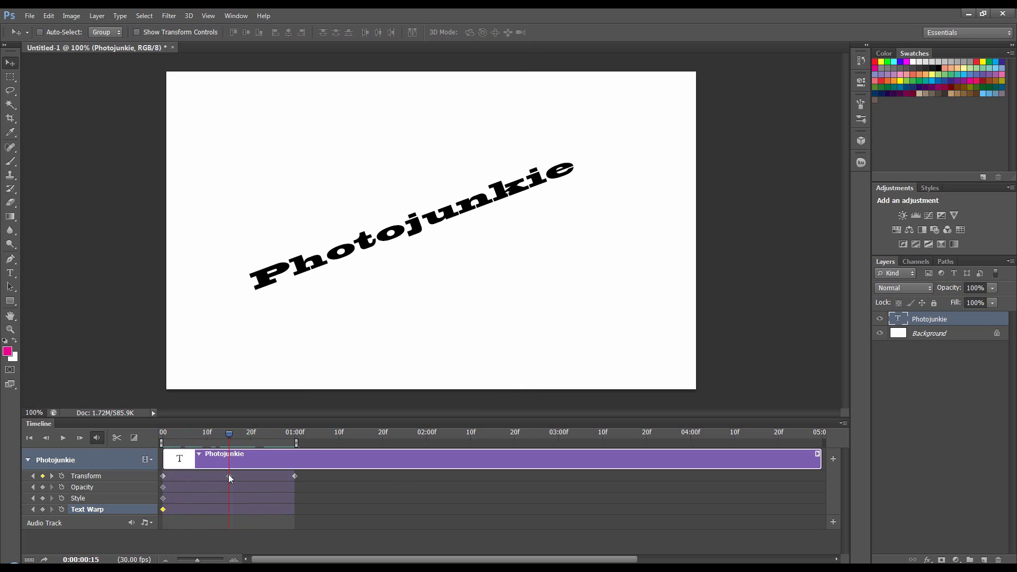
click(966, 288)
text(50)
key(Return)
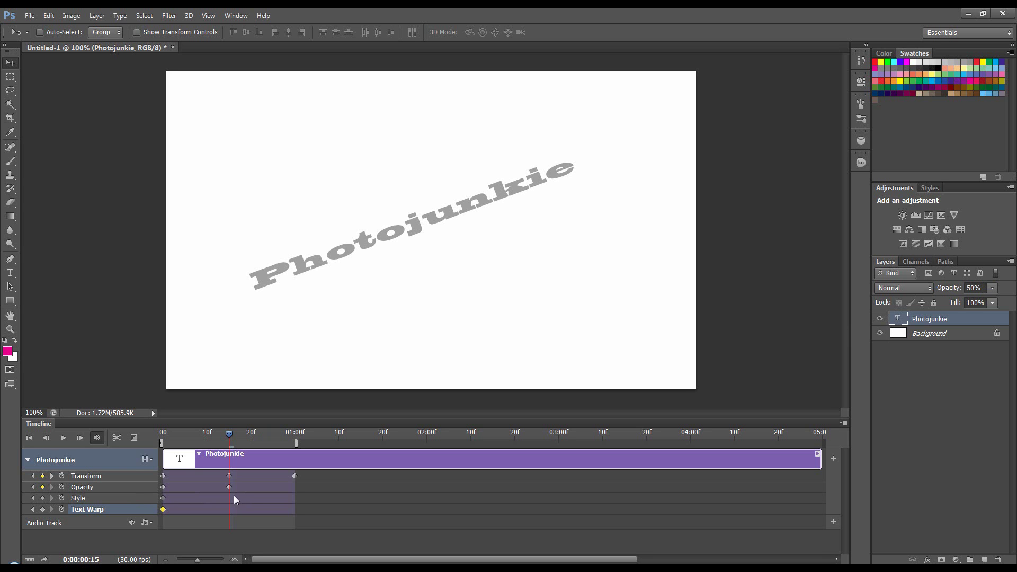
double_click(976, 322)
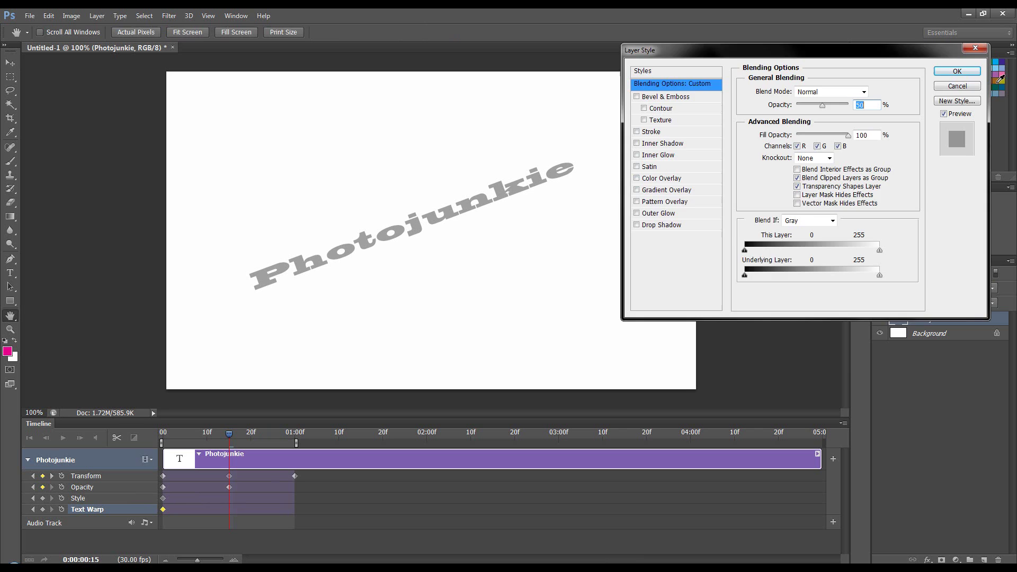
click(957, 71)
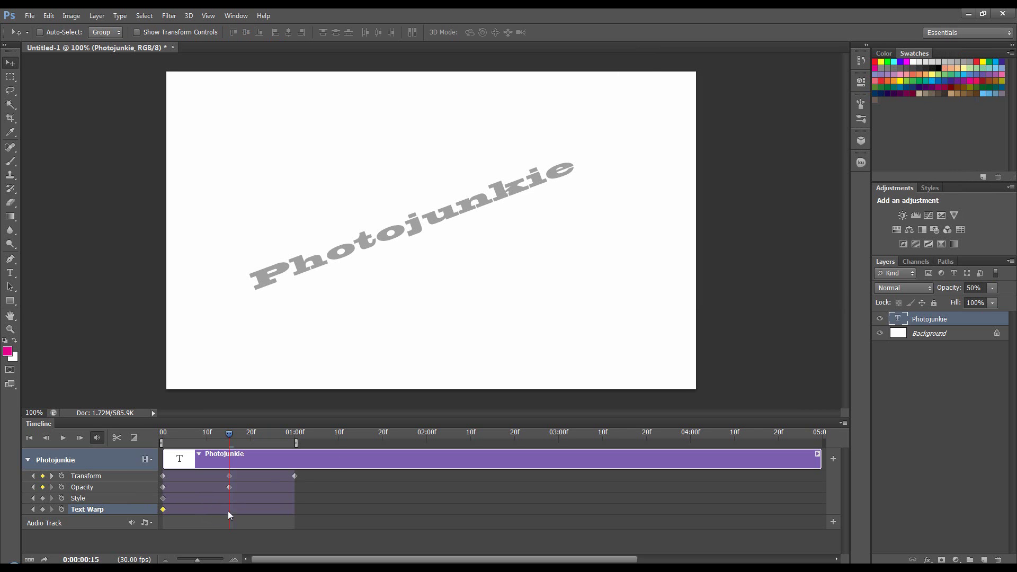
Step: At frame 15, warp the text with an Arc style and a gentle +16 bend
click(10, 273)
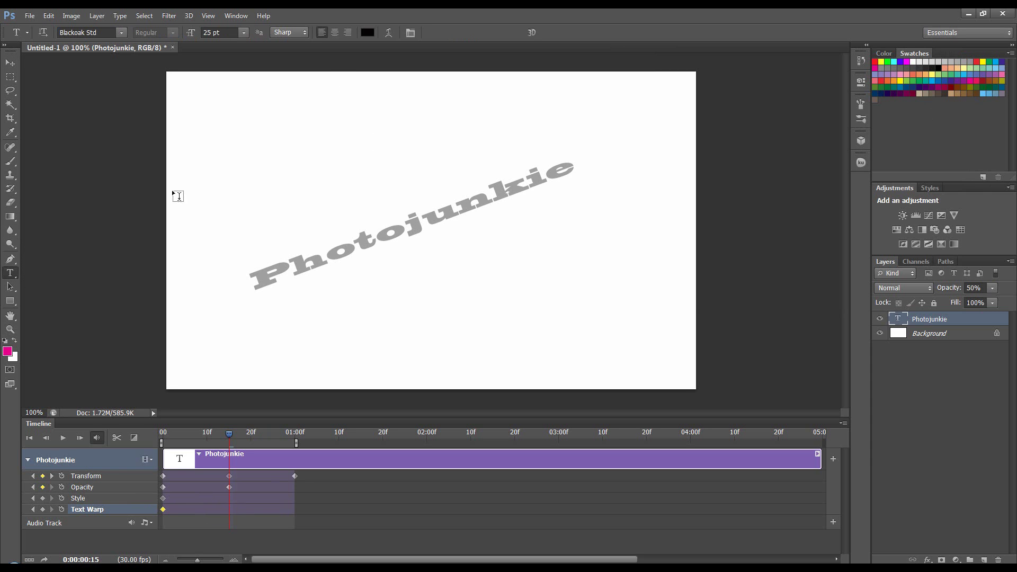
click(391, 33)
click(768, 183)
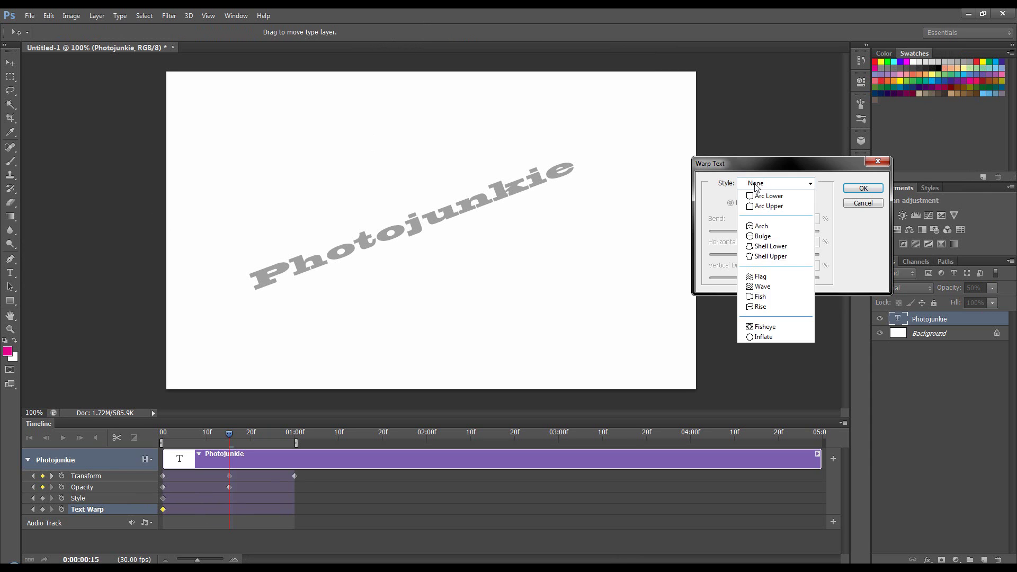
click(759, 215)
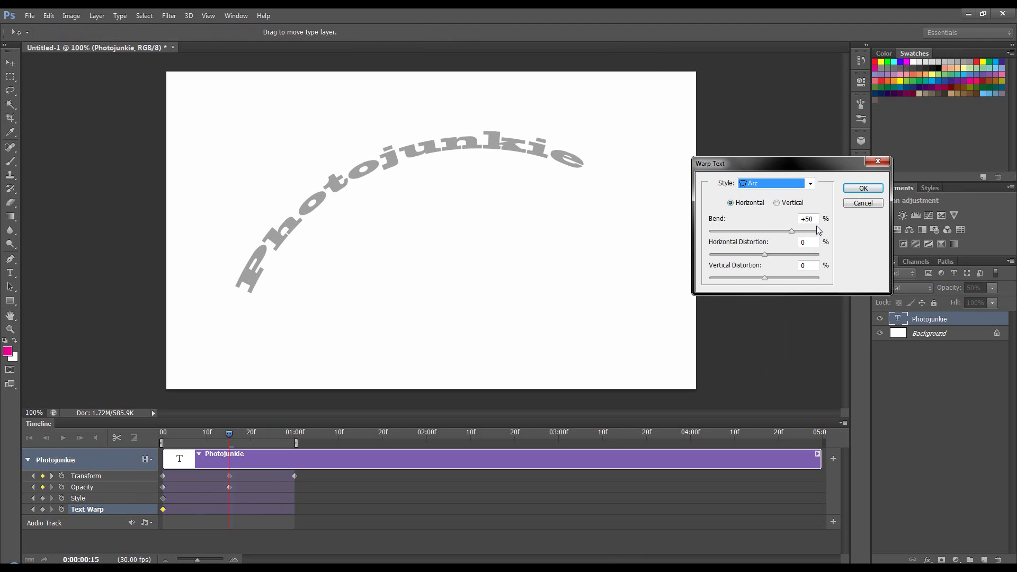
drag(791, 233, 772, 234)
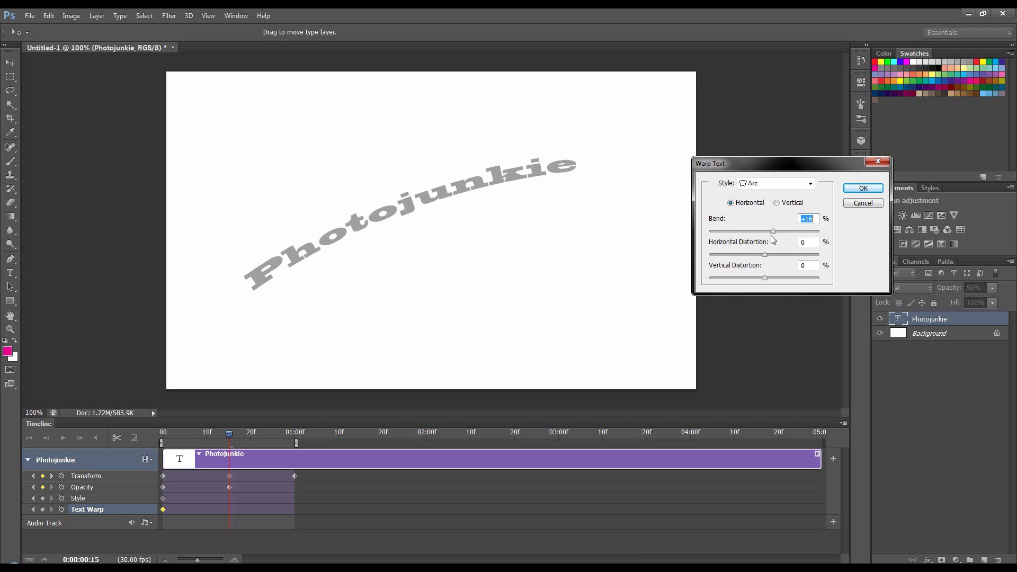
click(862, 188)
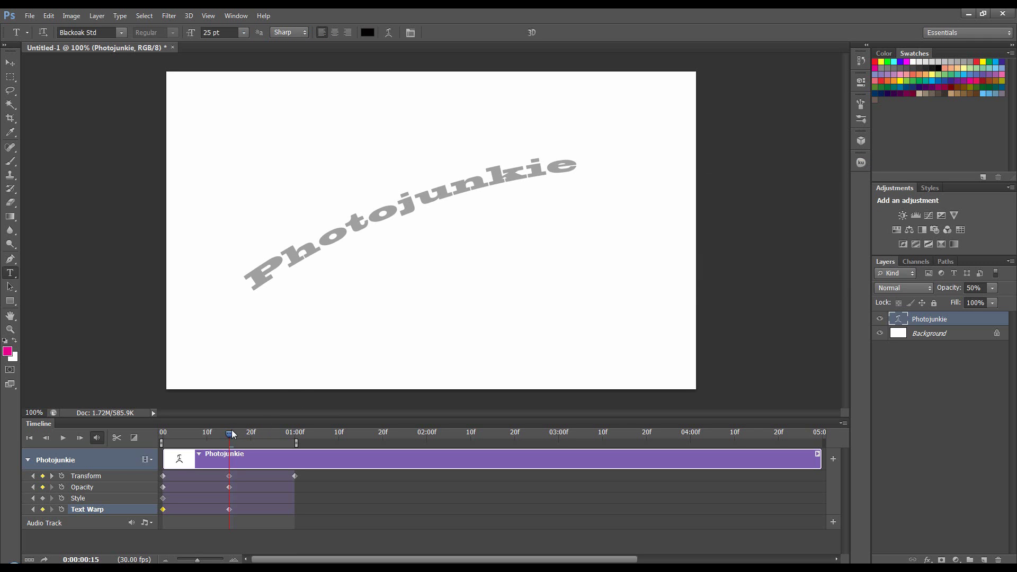
Step: At one second, set opacity to 100% and warp style to None, then play it
drag(231, 433, 294, 439)
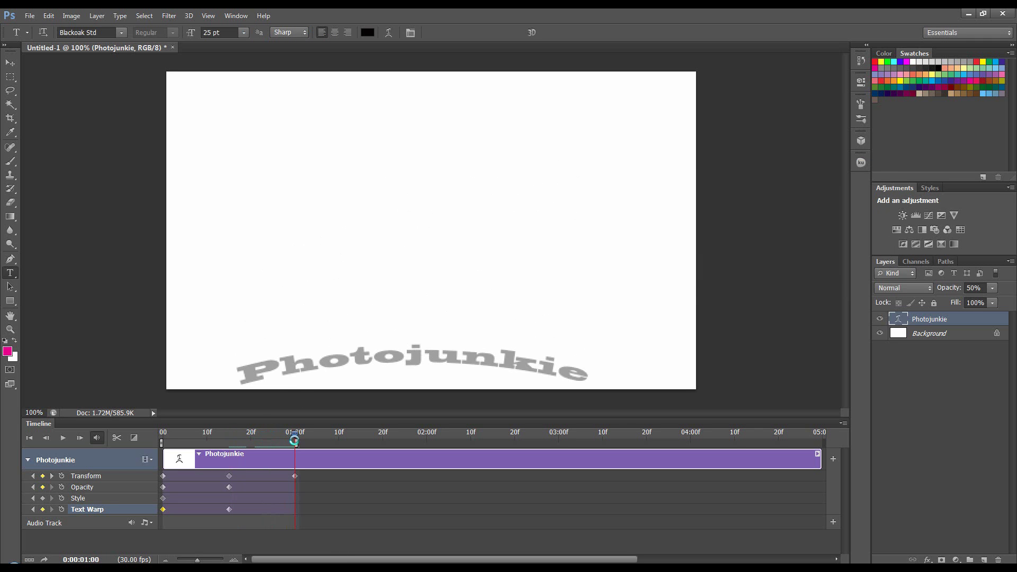
double_click(973, 288)
text(100)
key(Return)
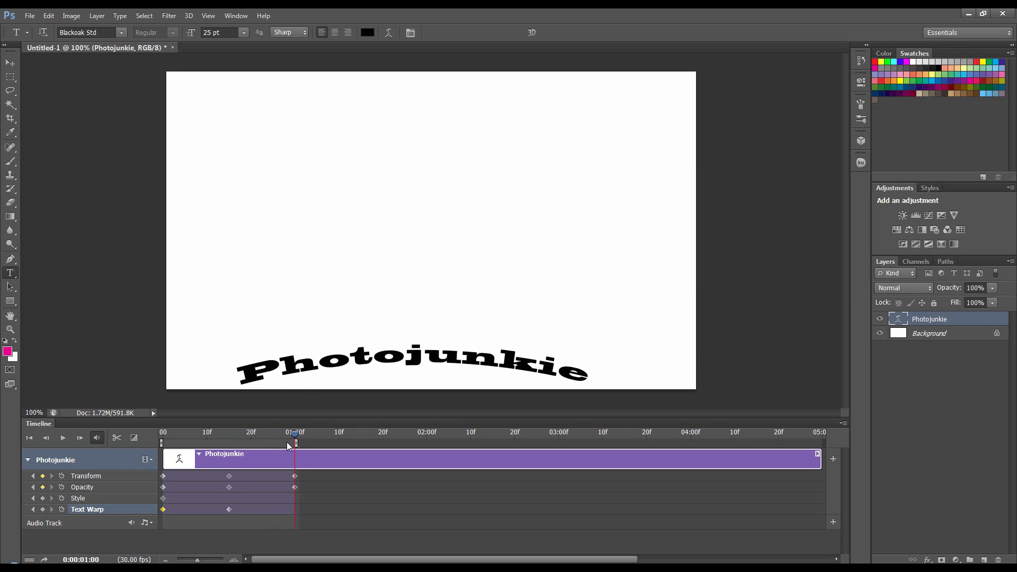
click(388, 33)
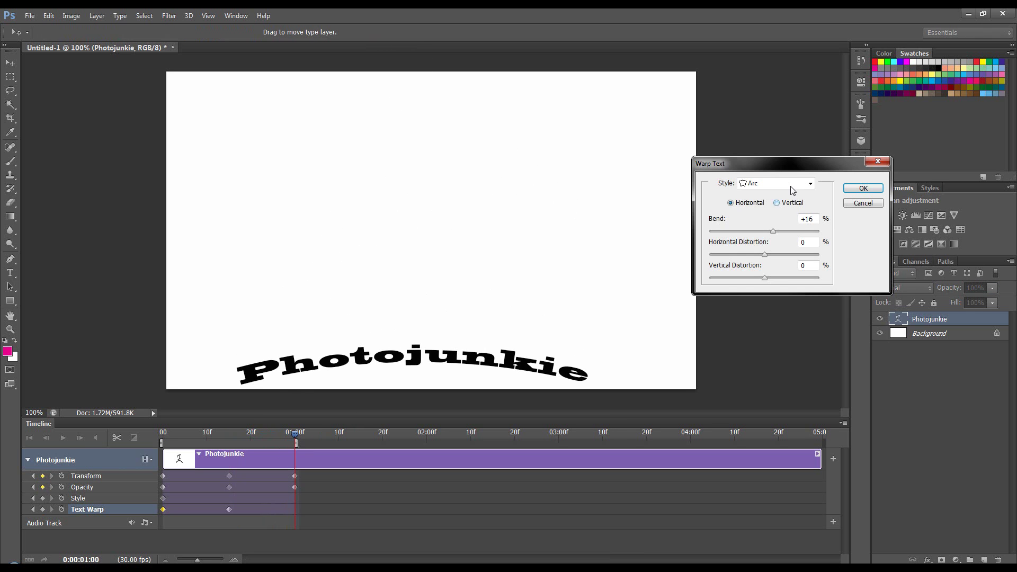
click(793, 184)
click(790, 197)
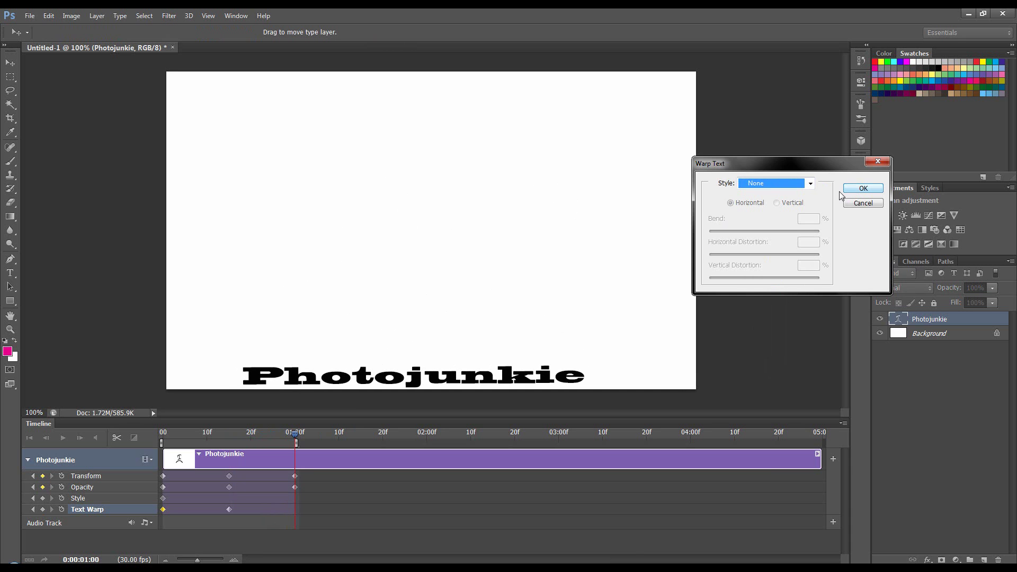
click(859, 189)
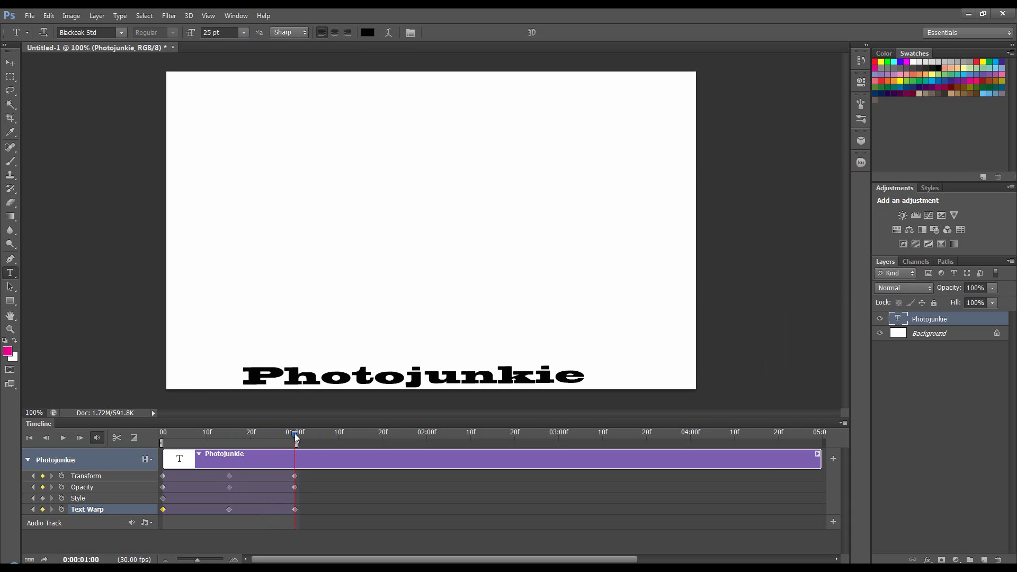
key(space)
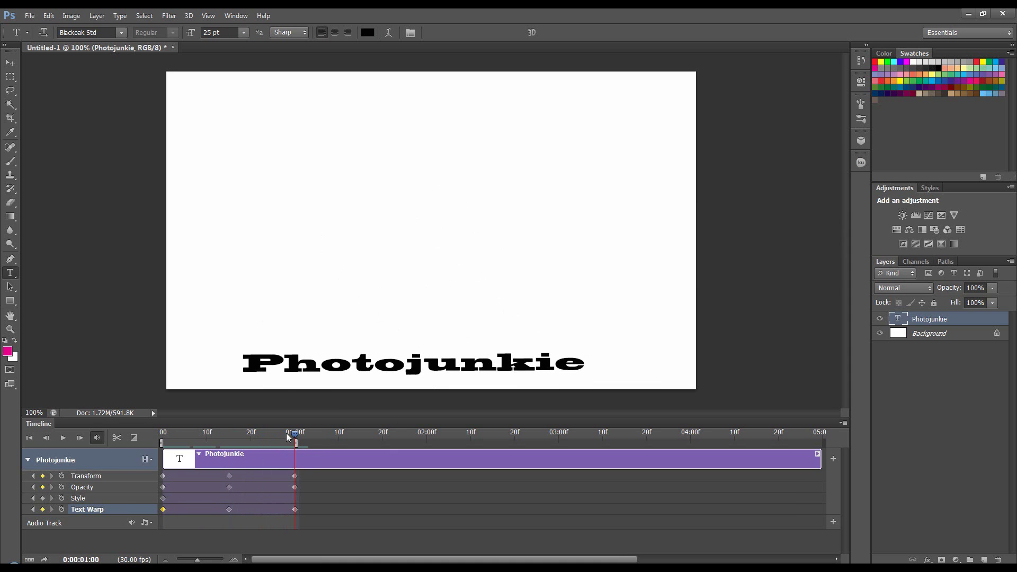
Step: Select the Style track, return to frame 0, and open Photojunkie's layer style settings
click(93, 497)
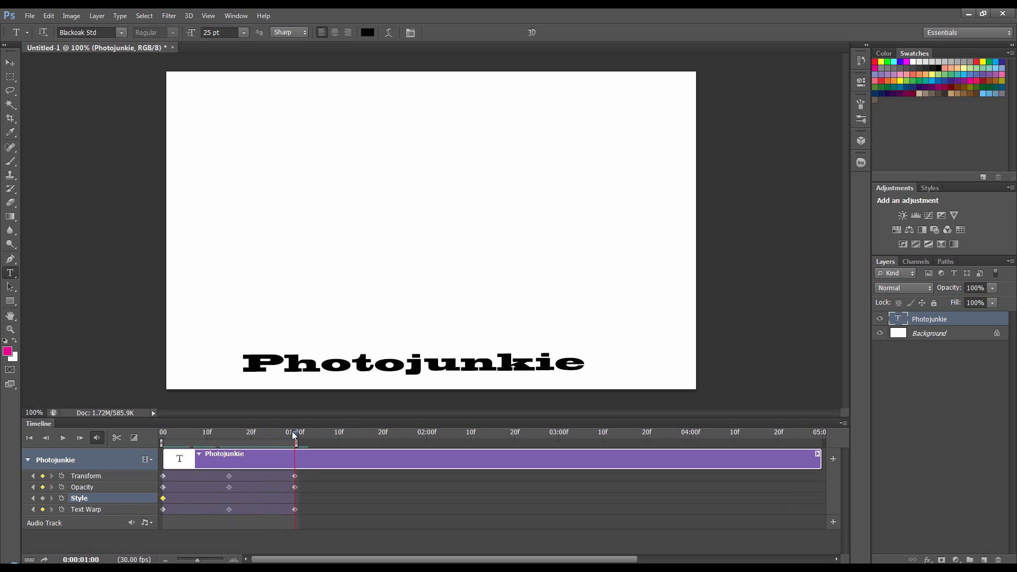
drag(294, 435, 163, 435)
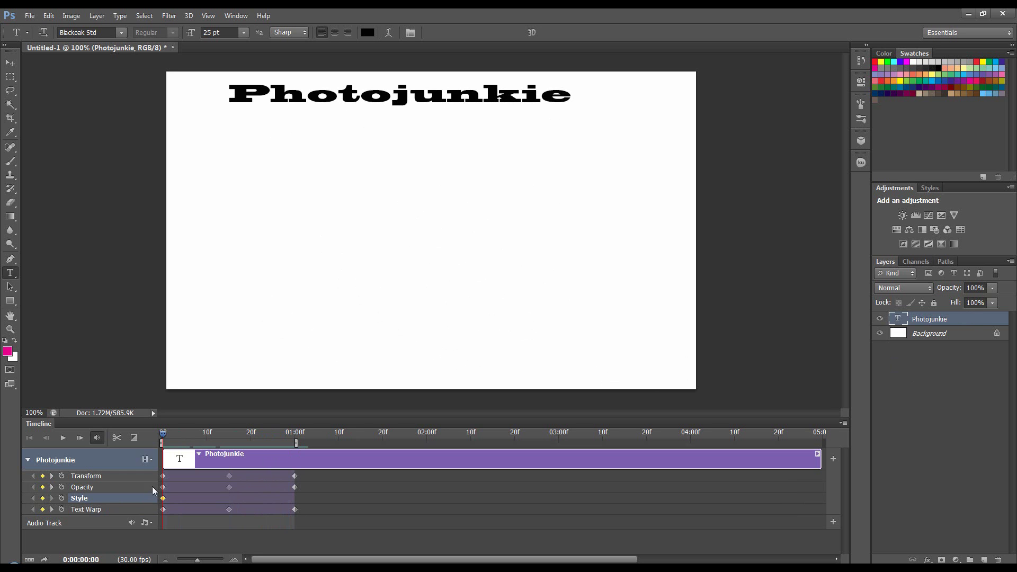
double_click(979, 319)
Step: Add a red Color Overlay at frame 0, then change it to magenta at frame 15
click(664, 178)
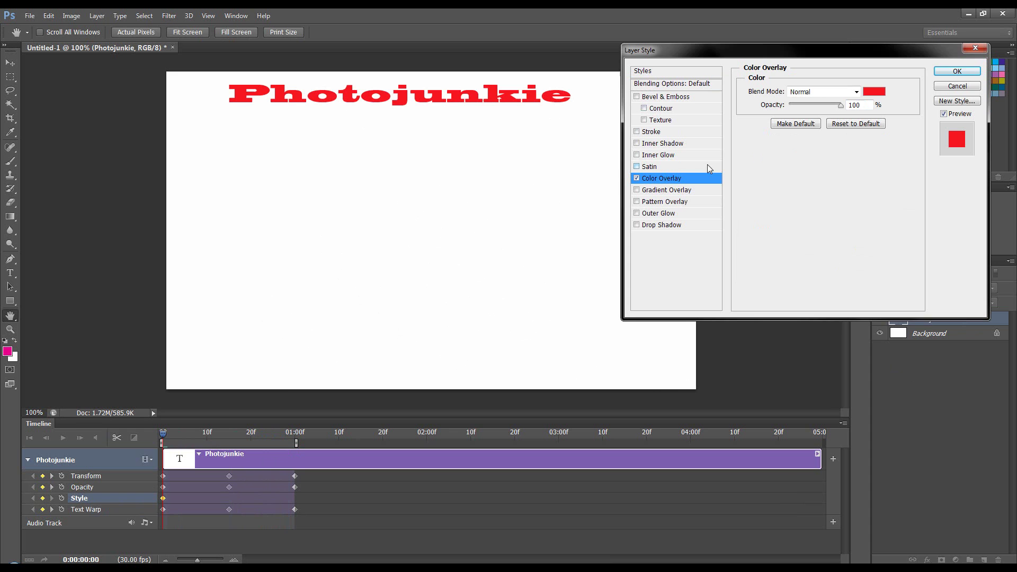
click(962, 72)
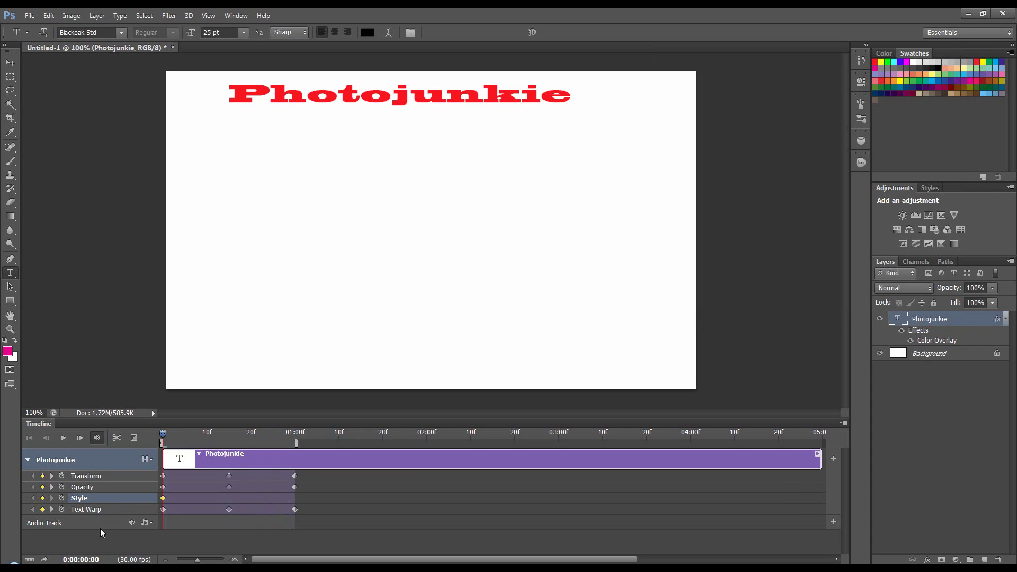
drag(163, 436, 229, 438)
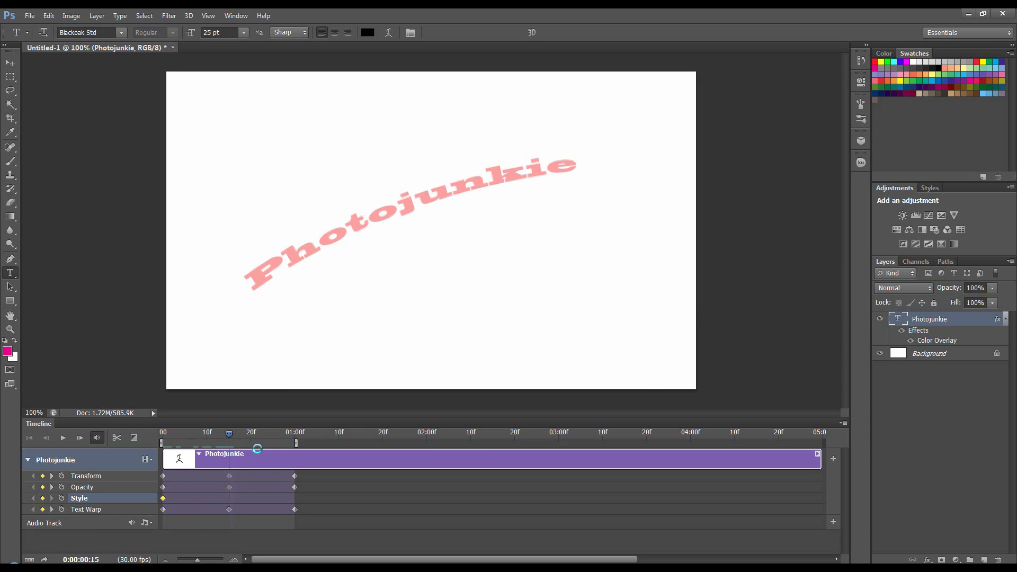
double_click(967, 321)
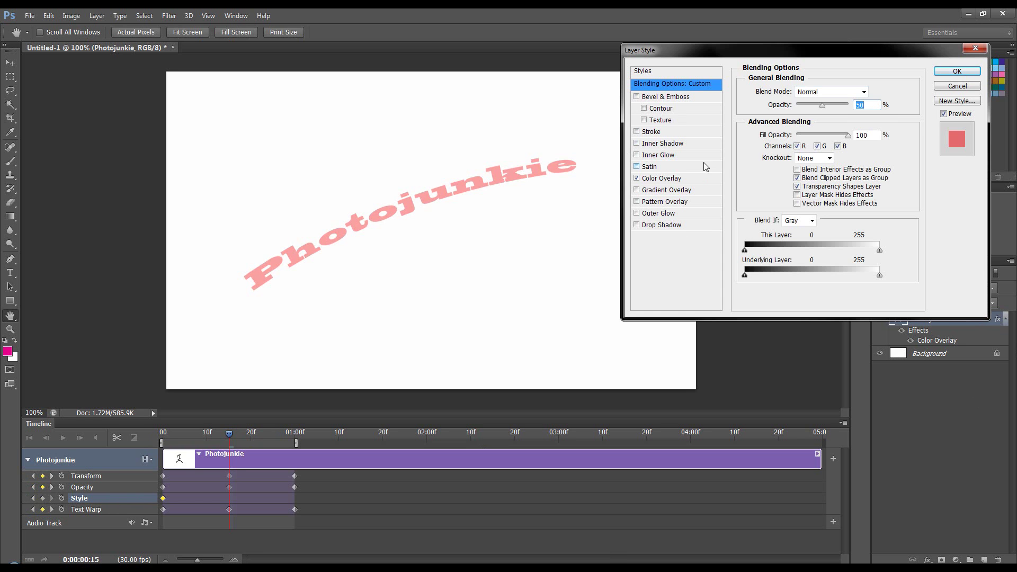
click(687, 182)
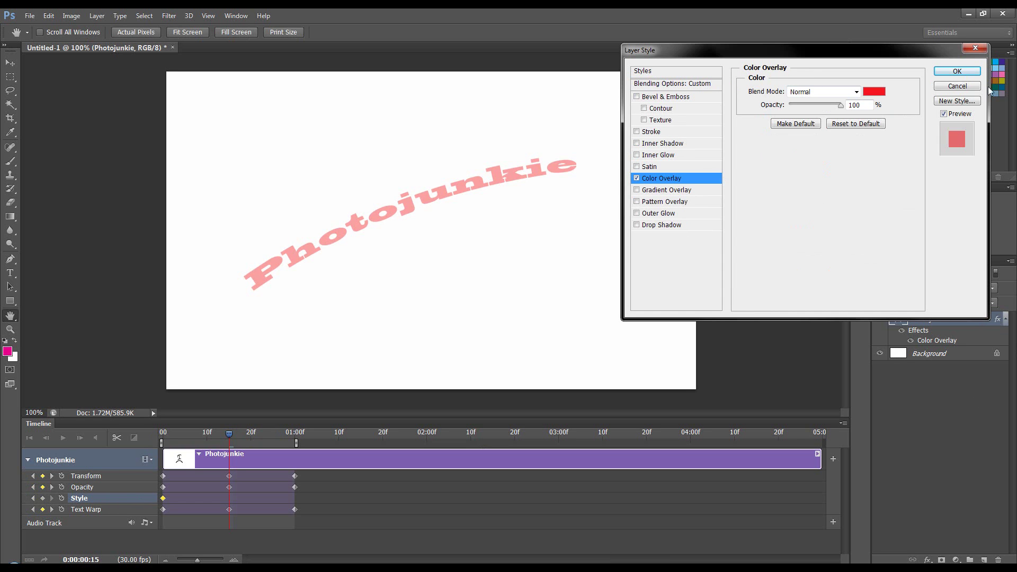
click(874, 92)
click(603, 154)
click(706, 120)
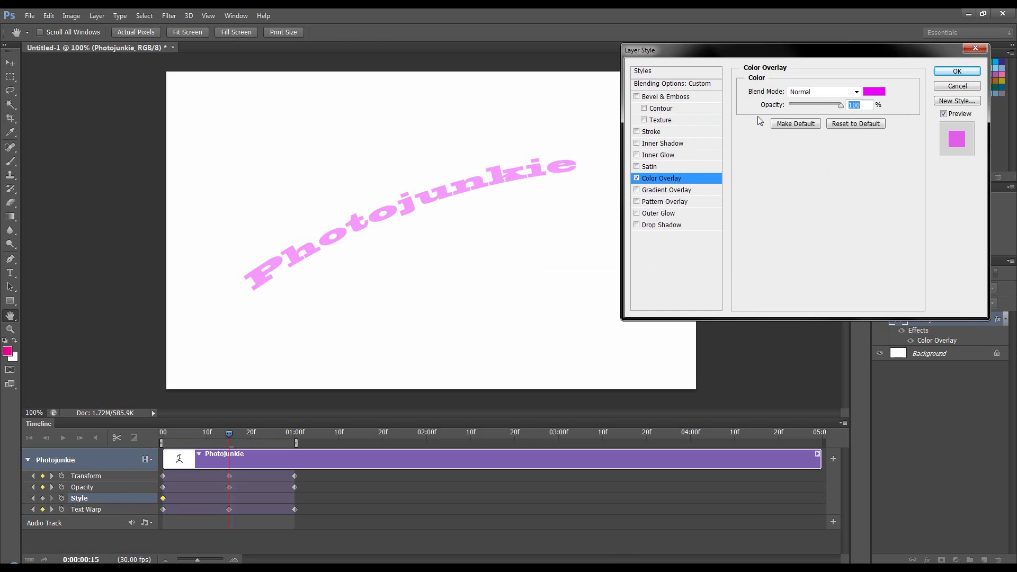
click(956, 71)
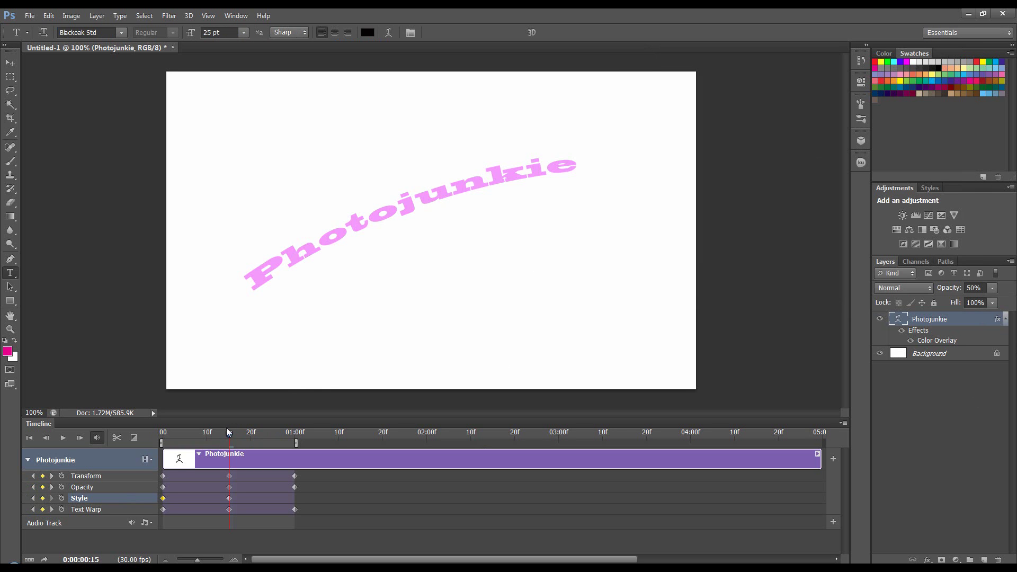
Step: Change the Color Overlay to blue at one second and scrub to preview
drag(230, 436, 295, 433)
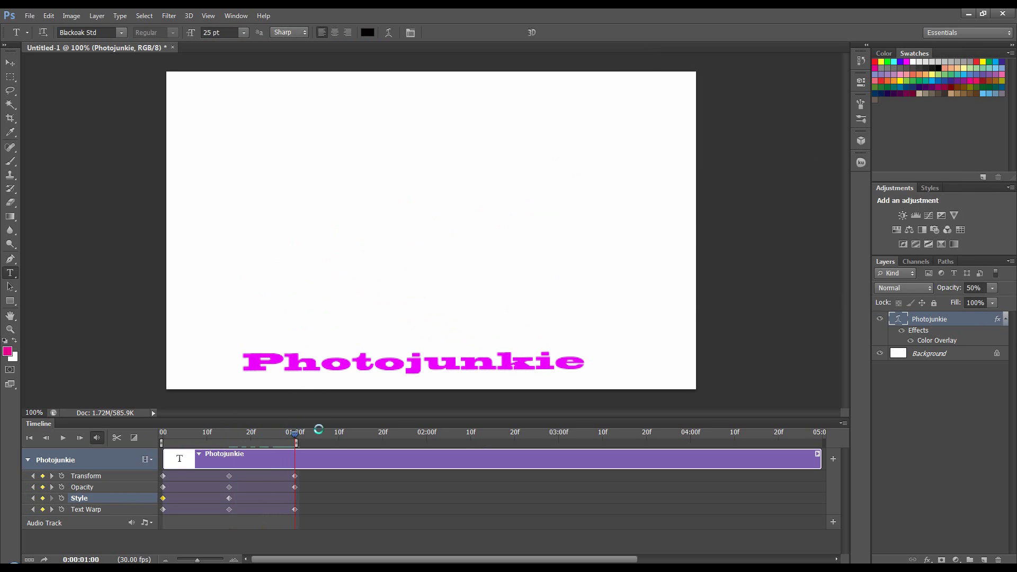
double_click(961, 321)
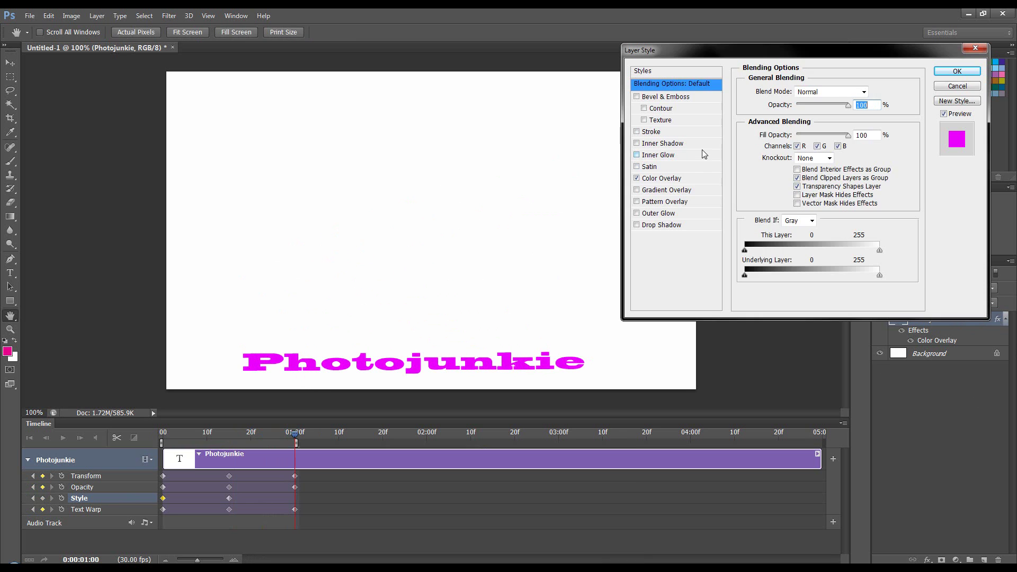
click(677, 181)
click(873, 93)
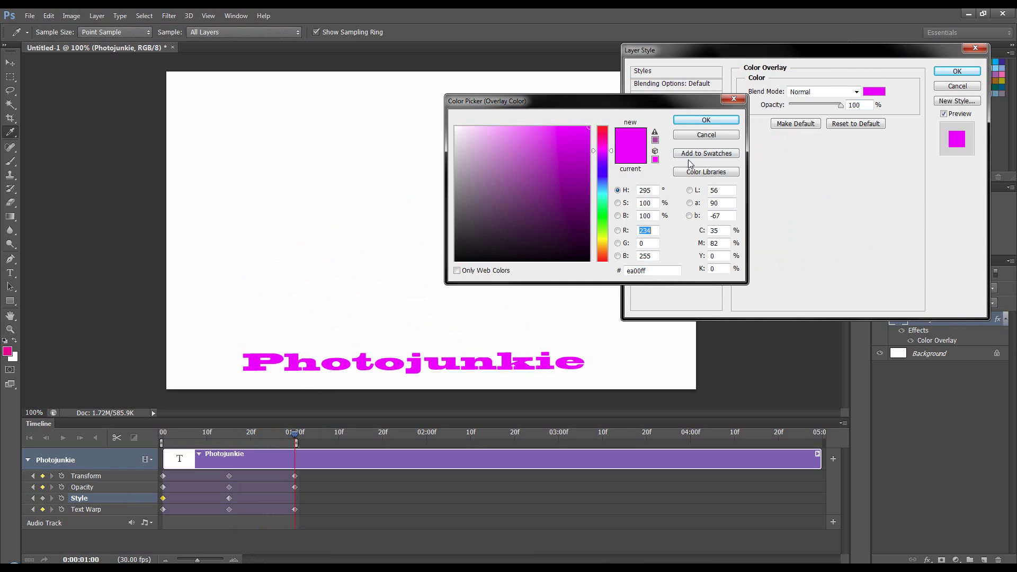
click(608, 175)
click(706, 120)
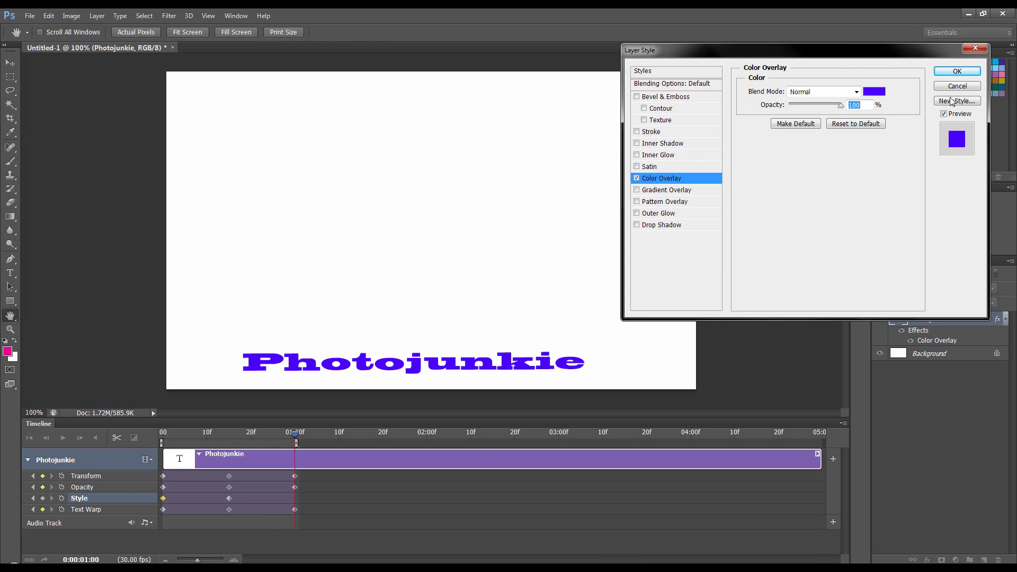
click(957, 70)
mouse_move(300, 435)
mouse_down()
mouse_move(164, 438)
mouse_move(295, 445)
mouse_up()
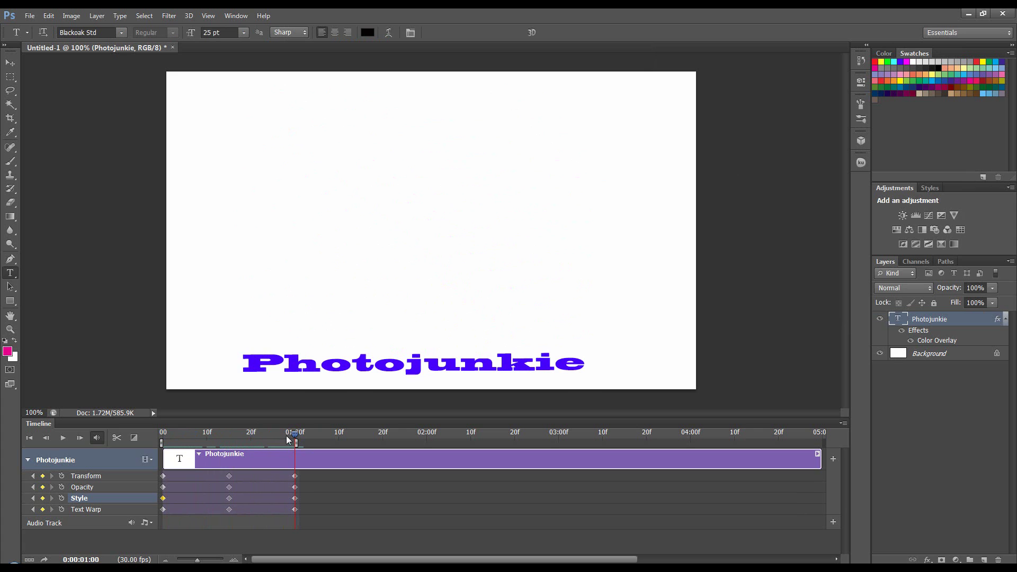
Step: Review the Transform, Opacity, Style and Text Warp keyframes and scrub to the 16-frame pose
click(164, 476)
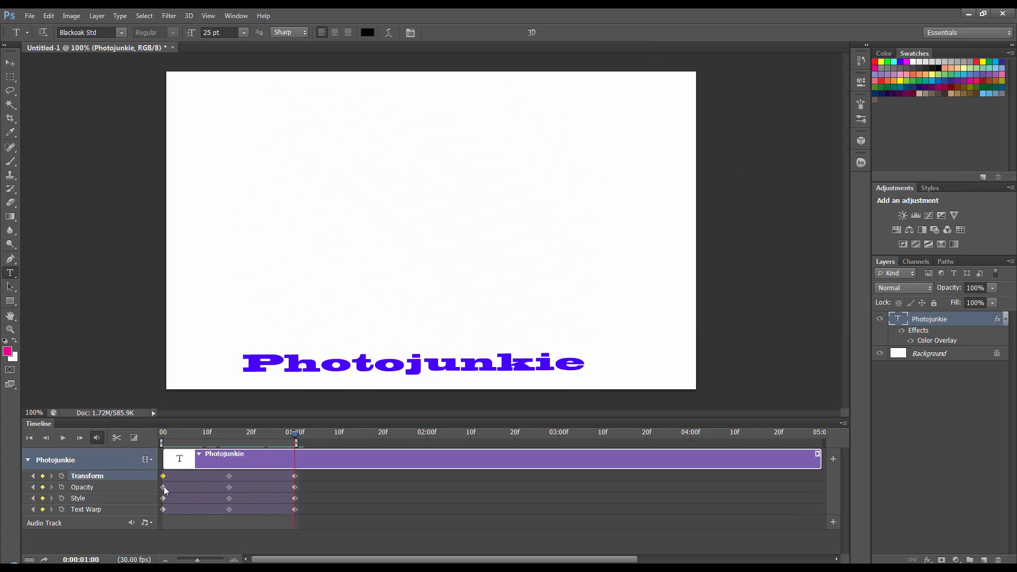
click(121, 489)
click(120, 497)
click(119, 508)
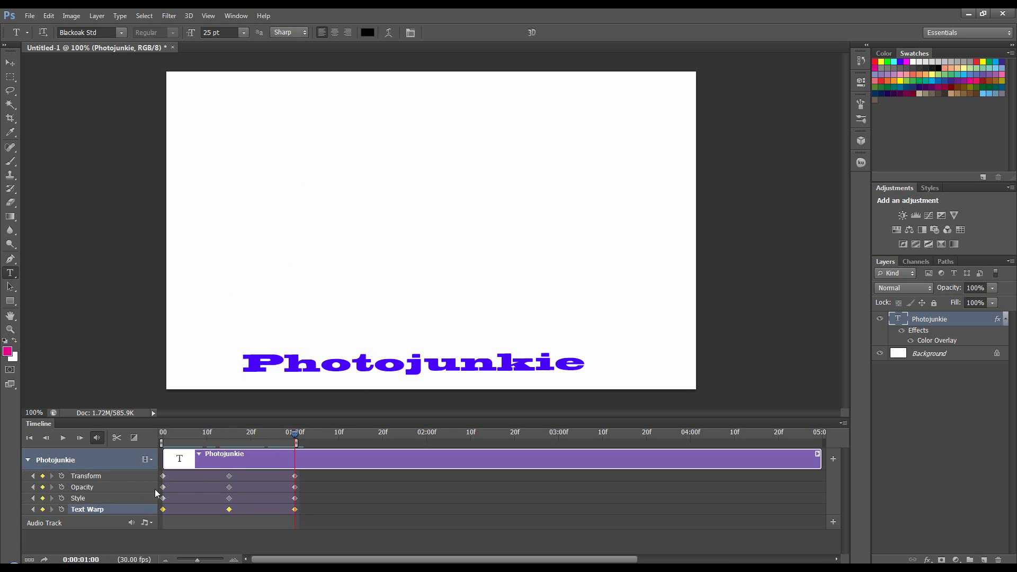
click(85, 477)
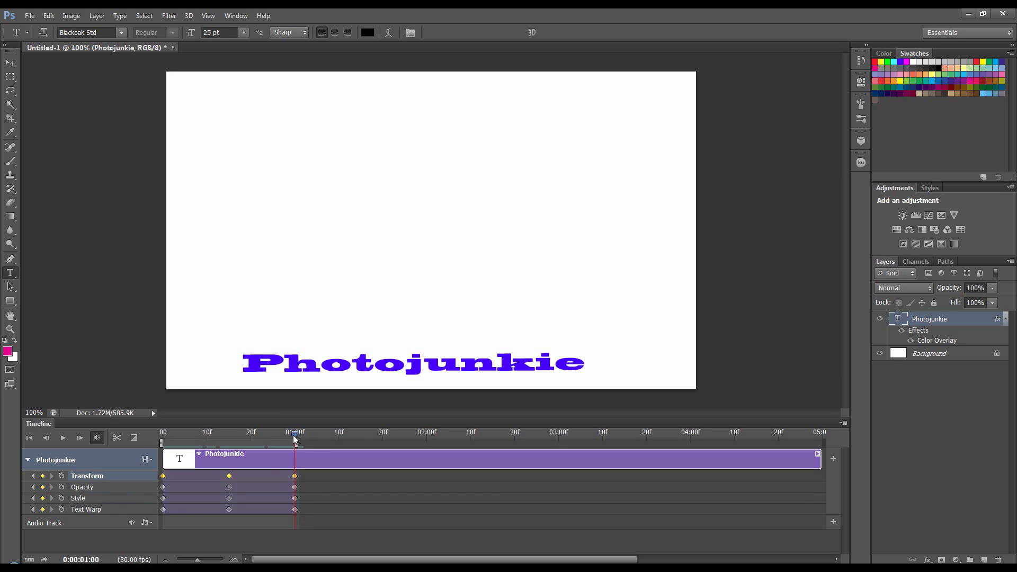
drag(293, 437, 229, 451)
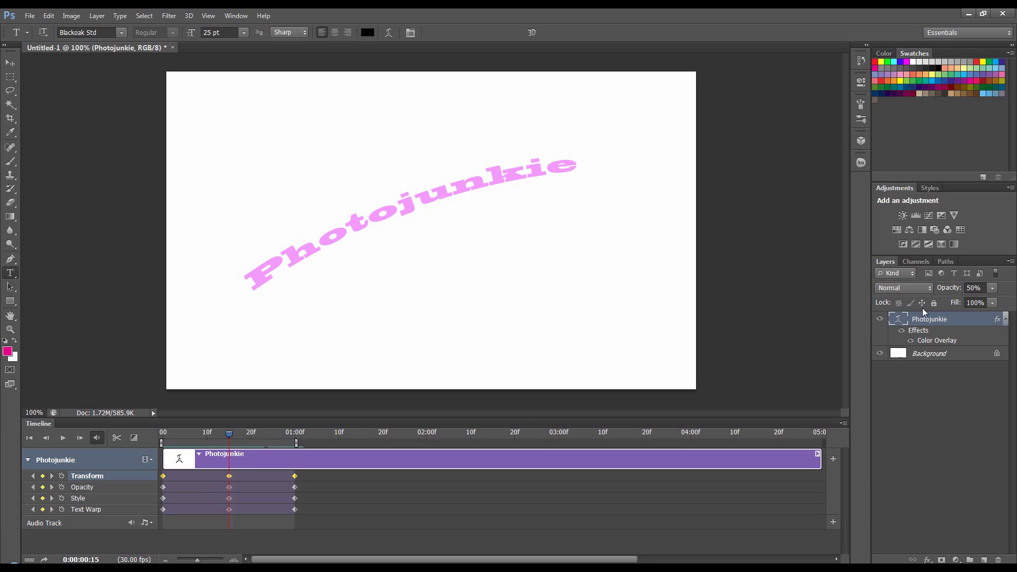
Step: Hide the Photojunkie layer and marquee-select a square near the canvas's top-left
click(881, 319)
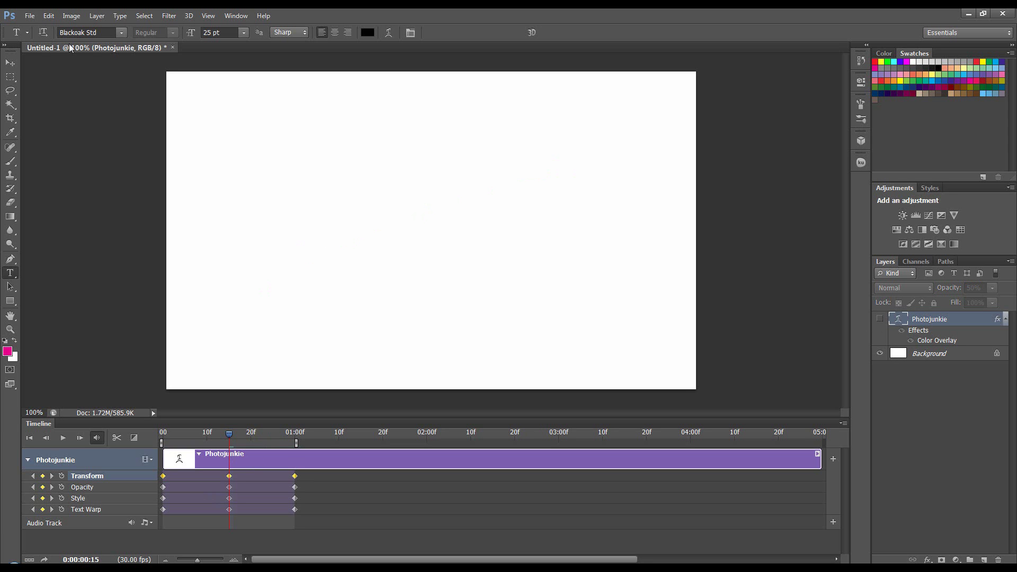
click(10, 76)
drag(233, 171, 316, 248)
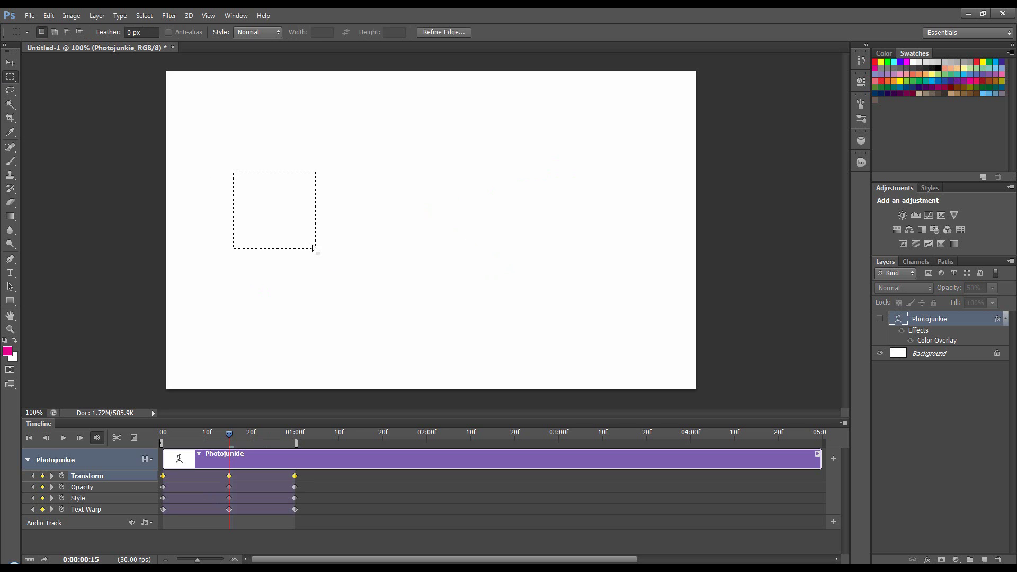
click(313, 246)
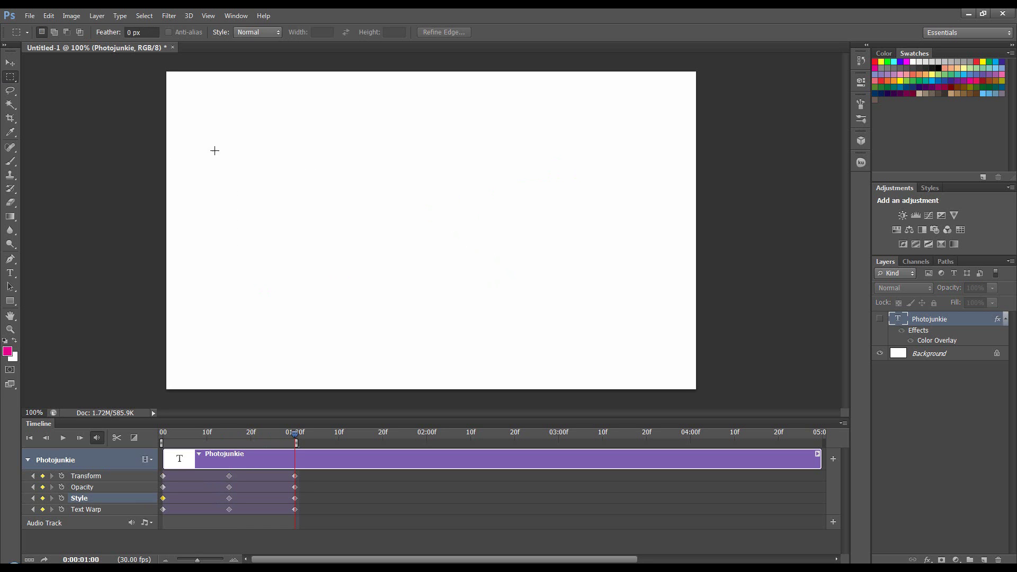
drag(215, 153, 301, 244)
Step: Fill the selection with magenta on a new layer, deselect, and move it top-left
click(982, 559)
key(alt+BackSpace)
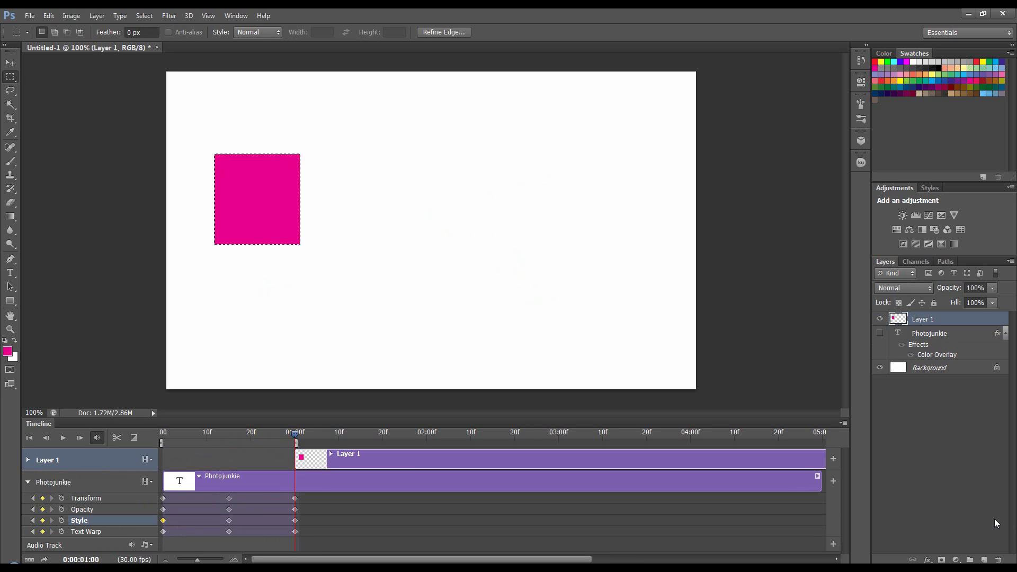
key(ctrl+d)
key(v)
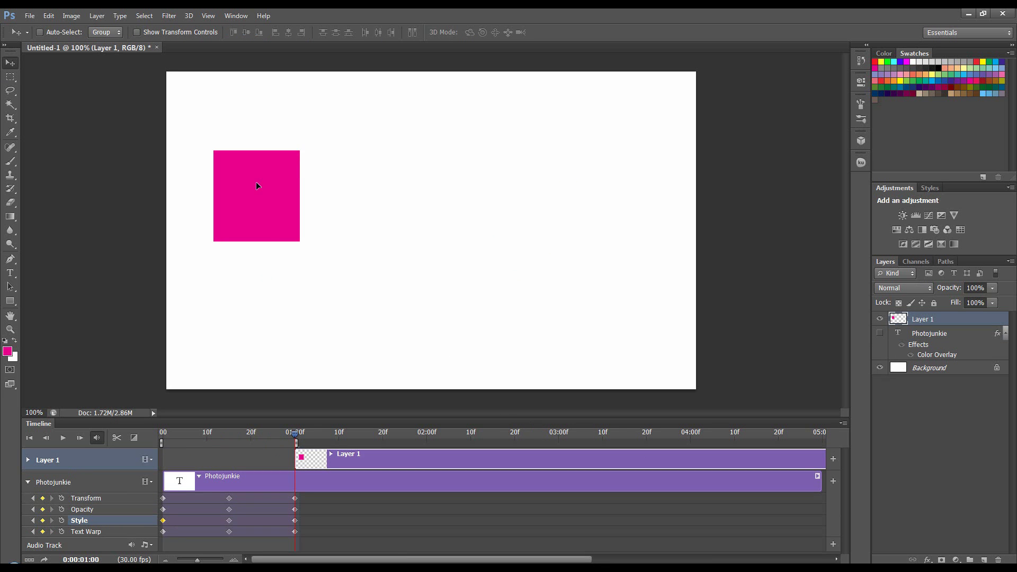
drag(259, 198, 233, 133)
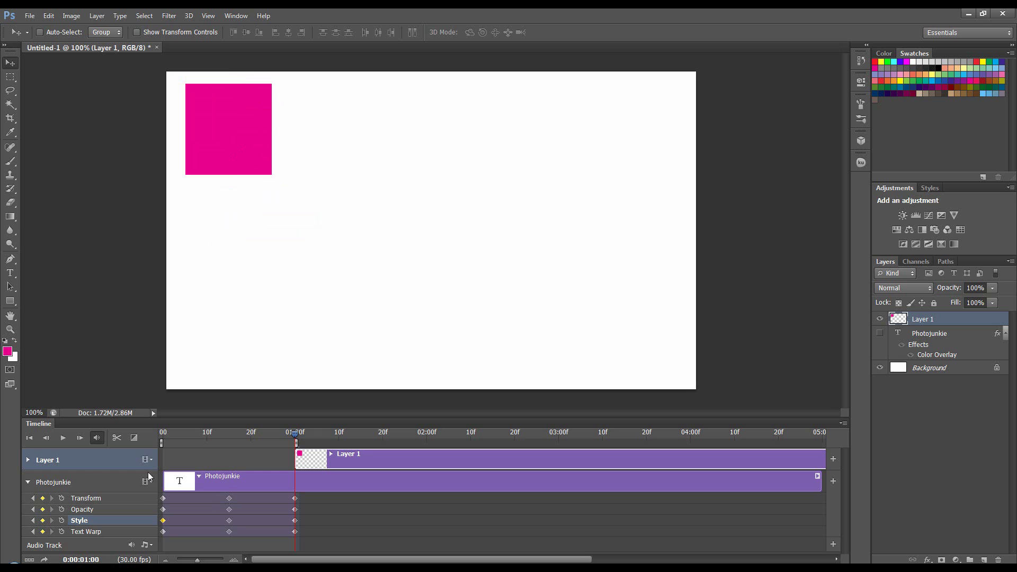
Step: Start the Layer 1 clip at 0 and key the square moving to the lower-right at one second
click(28, 482)
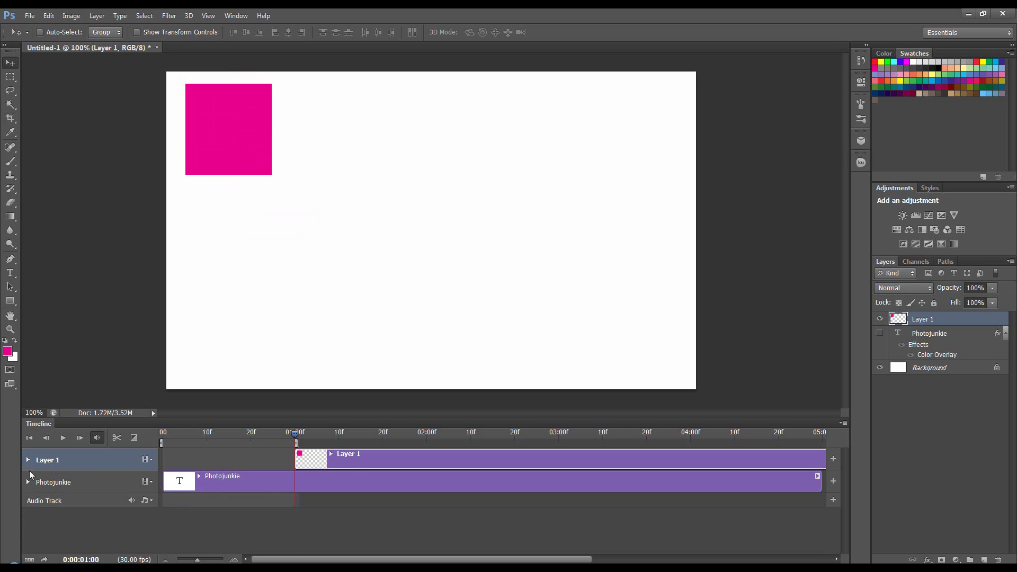
drag(354, 464, 197, 459)
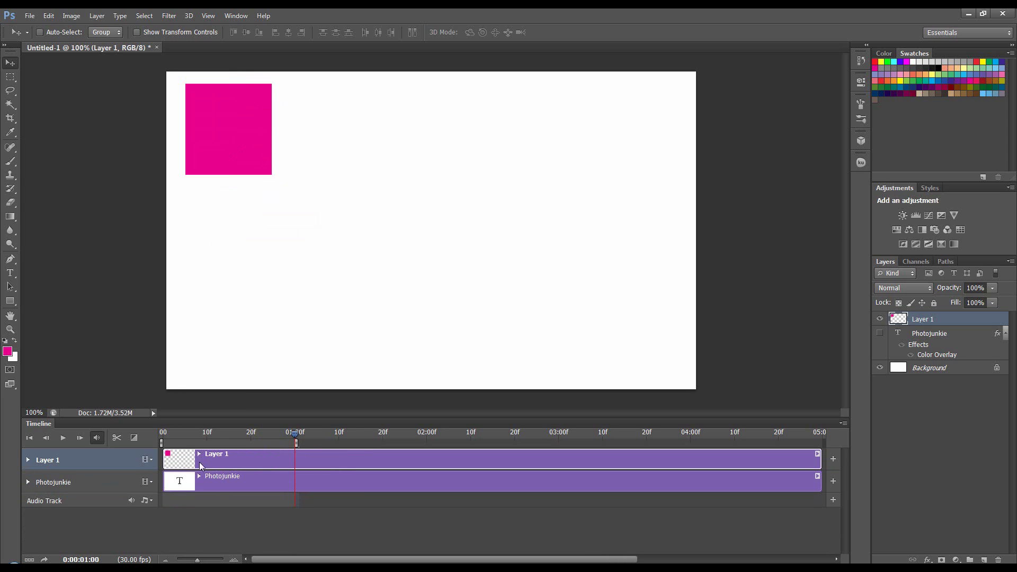
drag(305, 434, 162, 436)
click(28, 460)
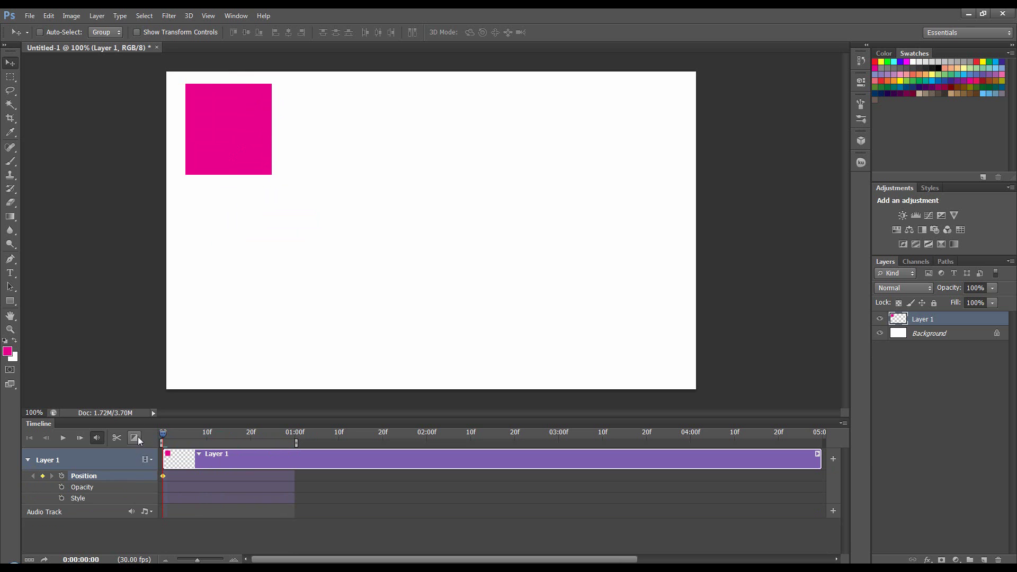
drag(164, 433, 295, 436)
drag(250, 152, 642, 345)
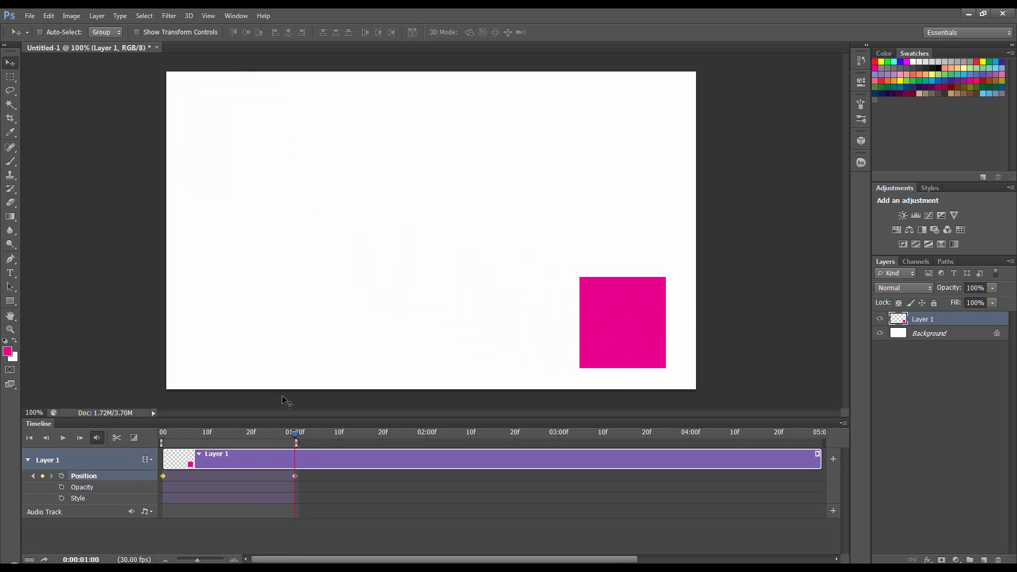
Step: Apply the Rotate & Zoom motion to the Layer 1 clip and trim the clip to about one second
click(818, 455)
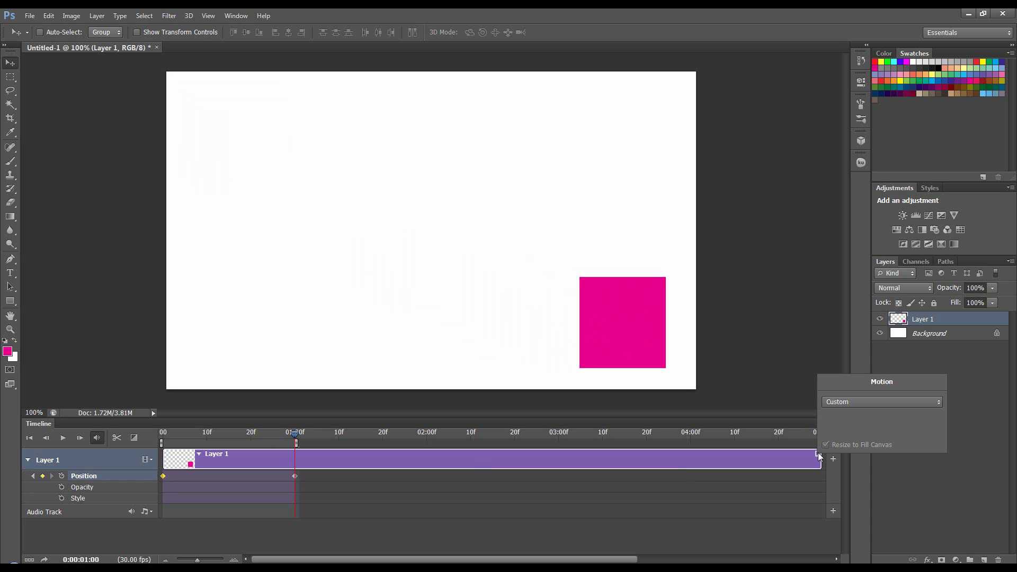
click(848, 402)
click(846, 464)
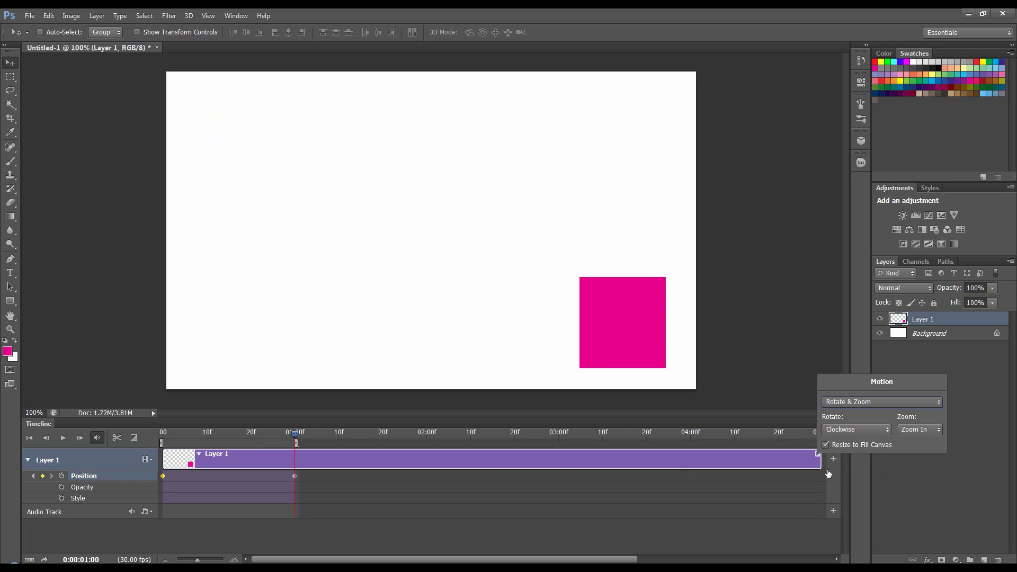
click(710, 456)
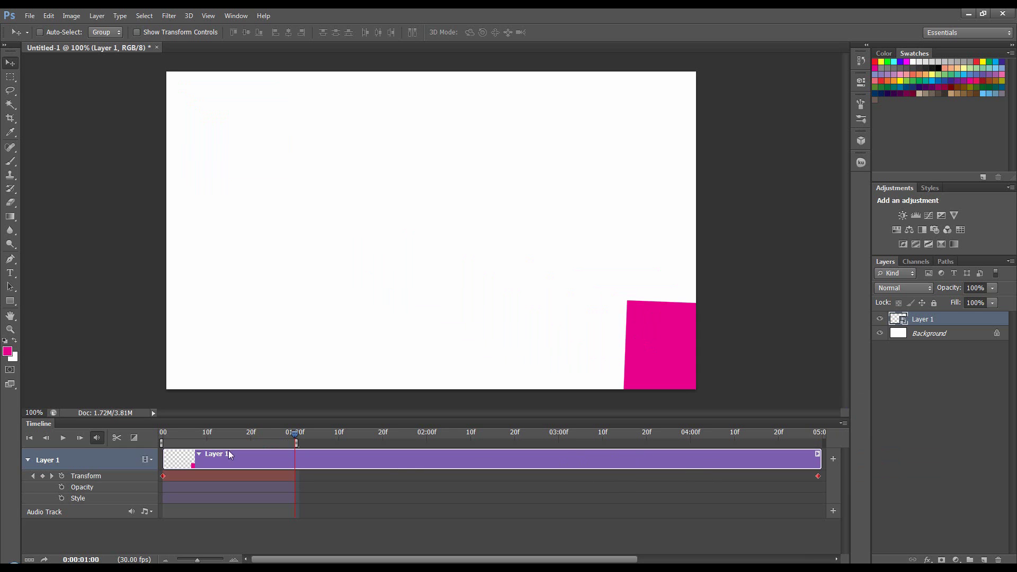
drag(295, 437, 185, 438)
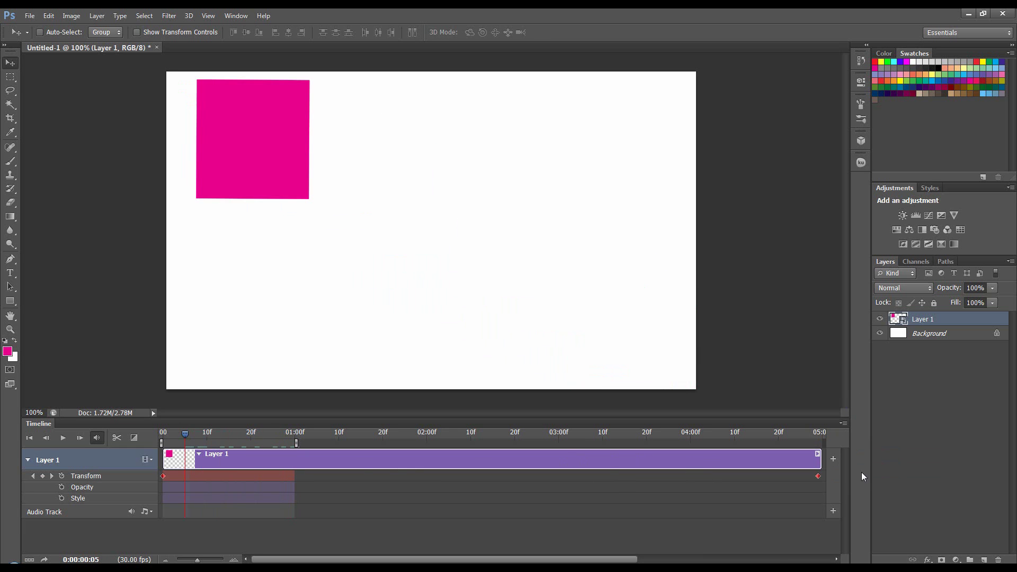
drag(819, 458, 295, 458)
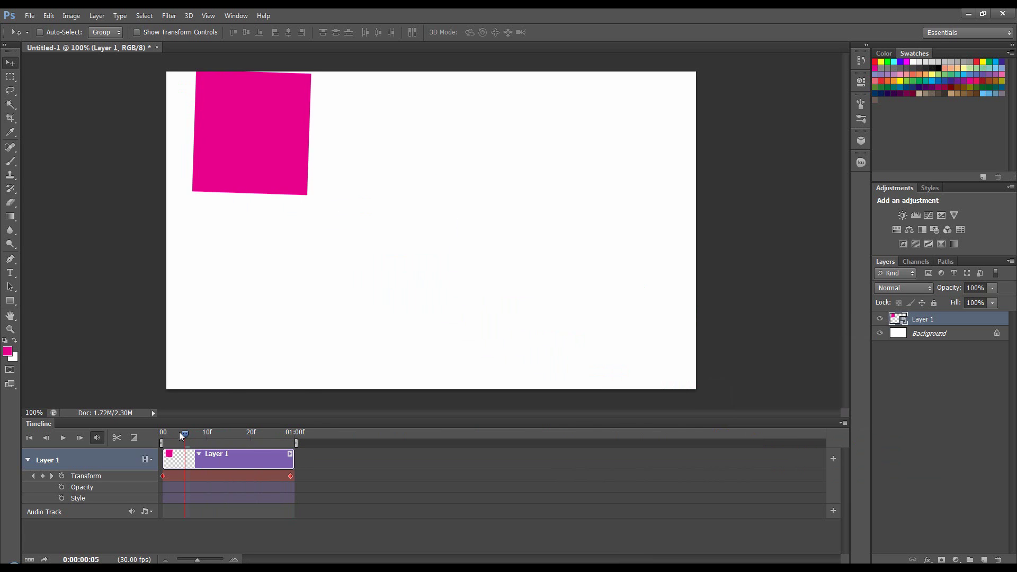
Step: Move the final Transform keyframe earlier, previewing playback, so the rotate-zoom finishes within the first second
key(space)
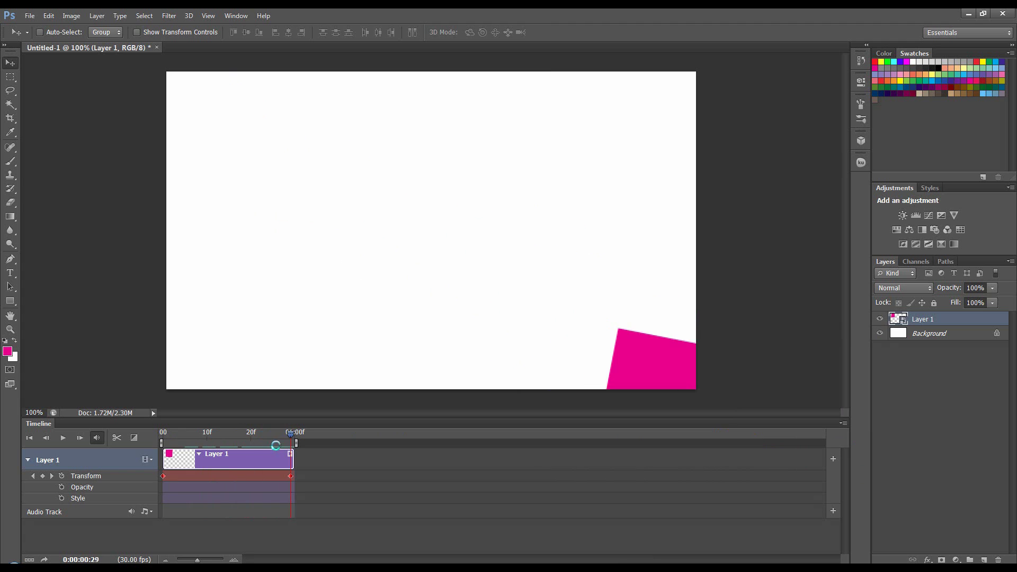
key(space)
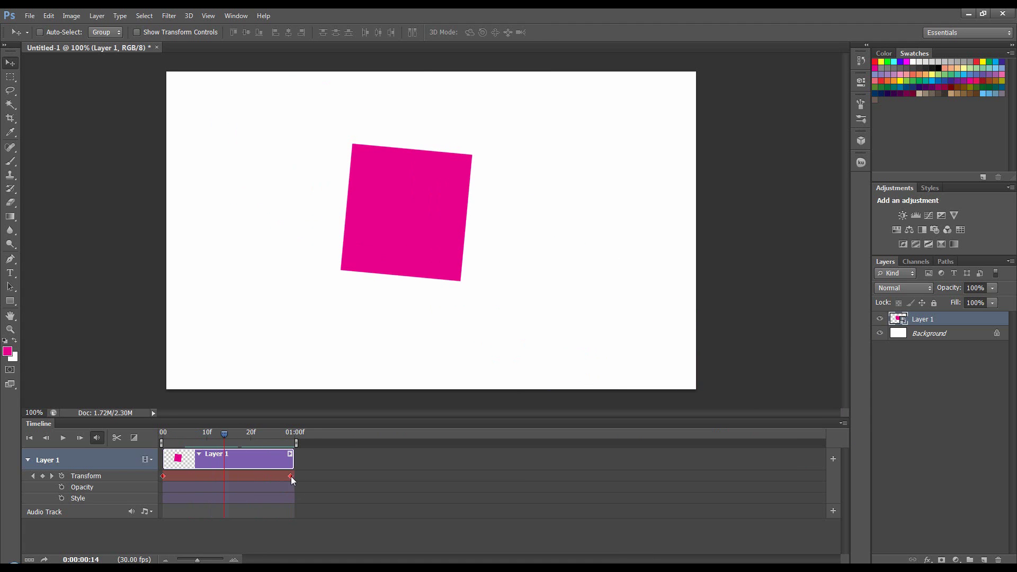
drag(291, 476, 185, 472)
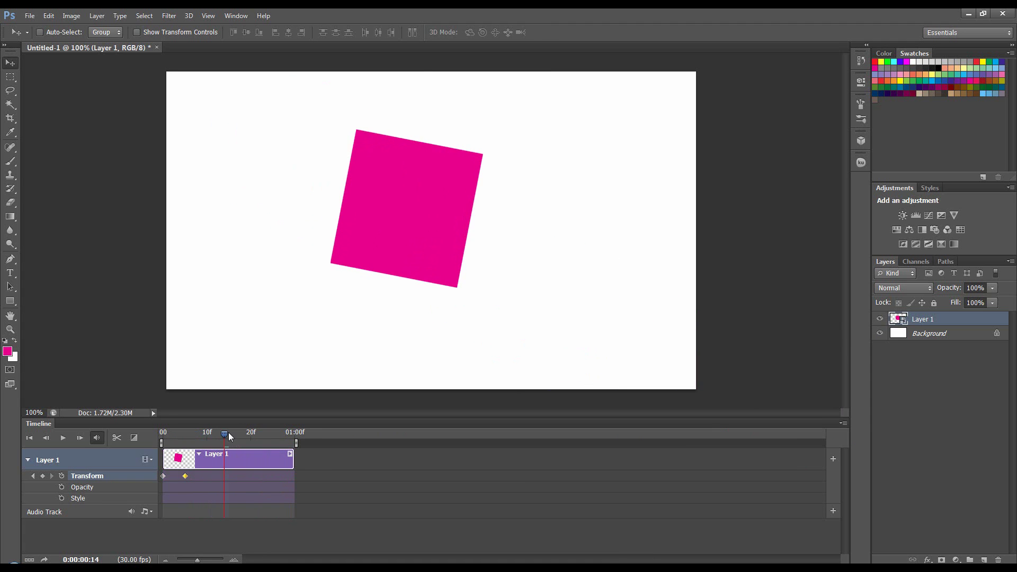
drag(228, 432, 206, 432)
key(space)
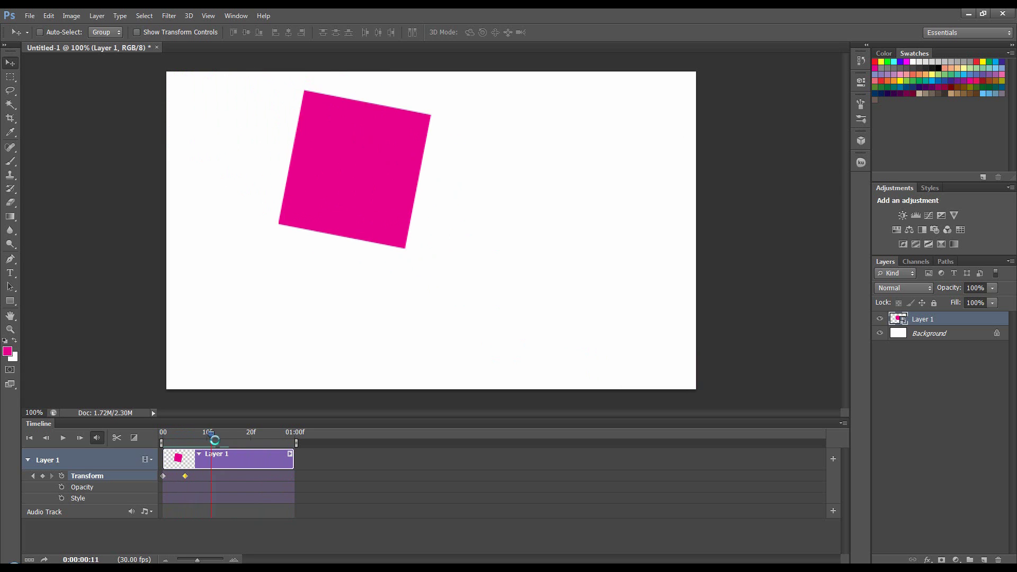
key(space)
drag(185, 475, 239, 476)
drag(224, 432, 261, 449)
key(space)
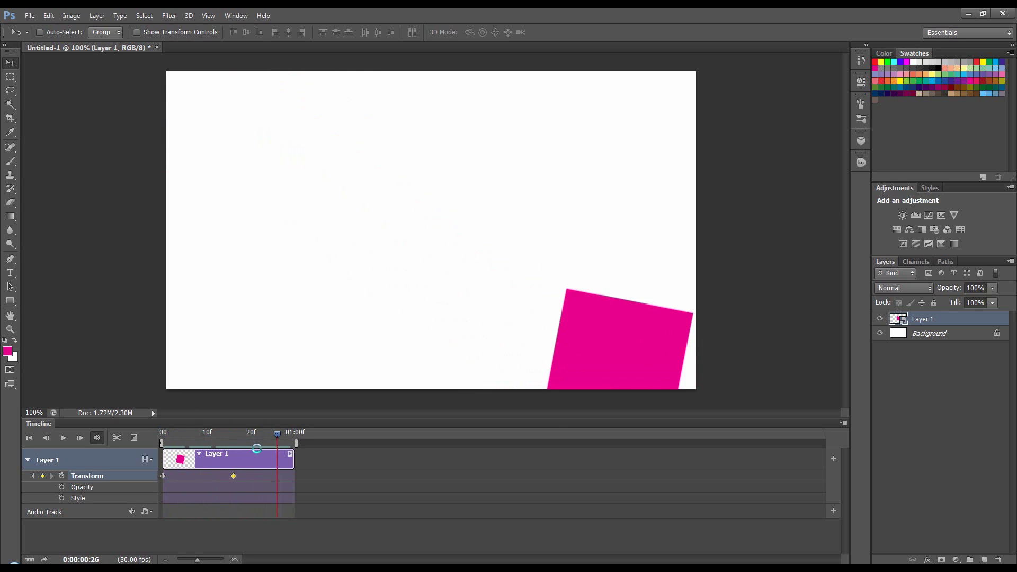
key(space)
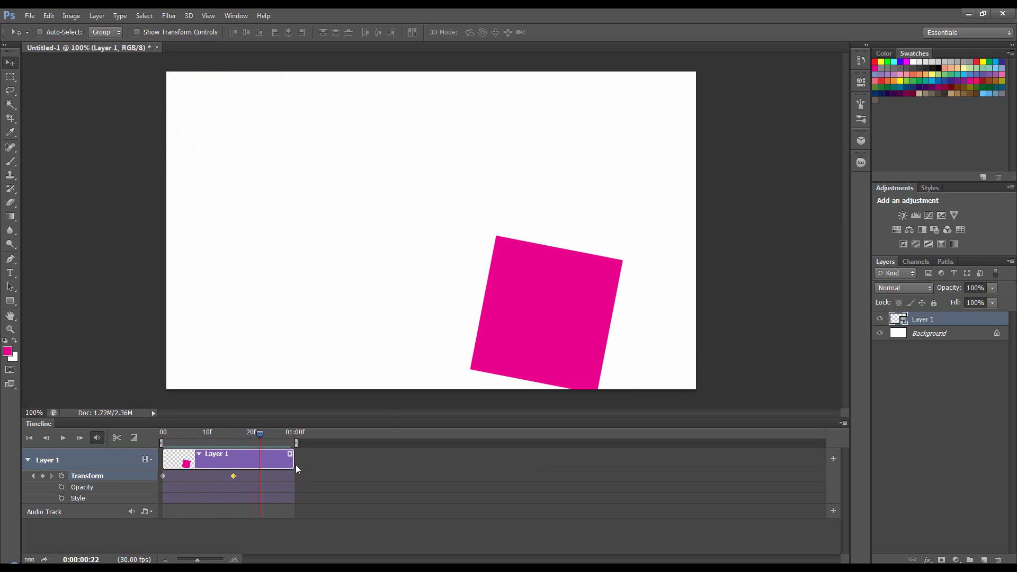
Step: Extend the Layer 1 clip back to 05:00, leaving the motion settings unchanged
drag(293, 464, 826, 464)
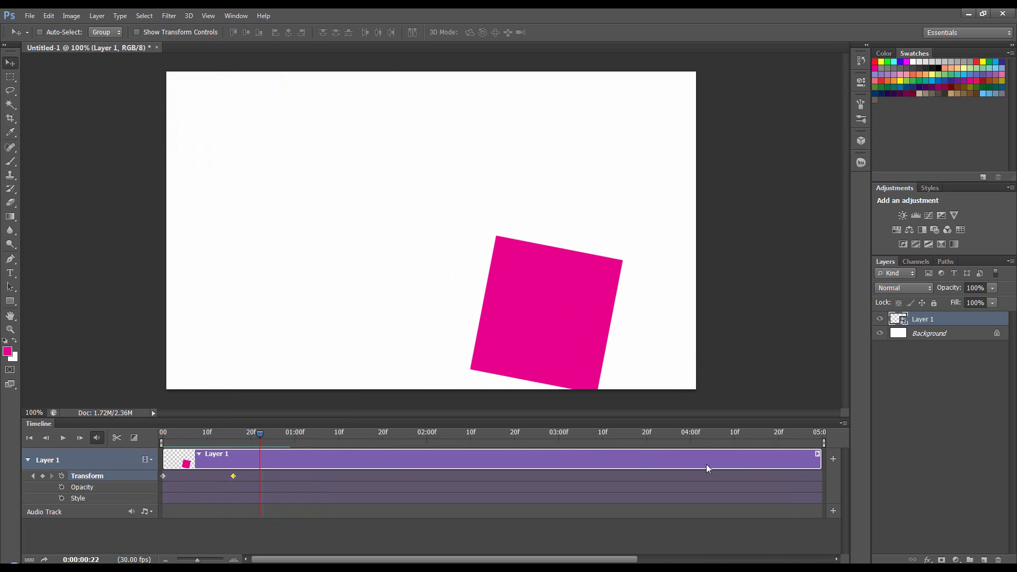
click(818, 453)
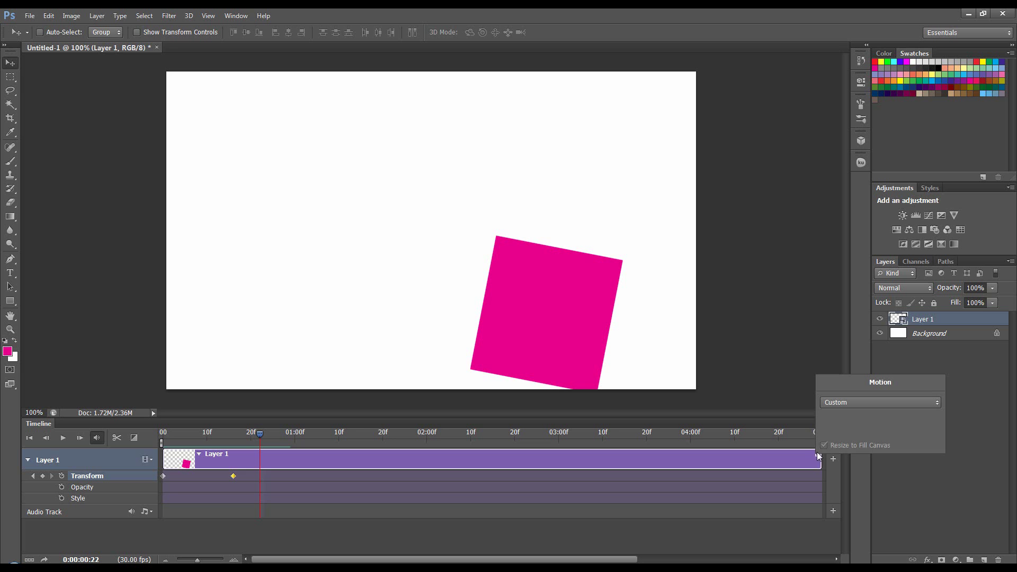
click(826, 404)
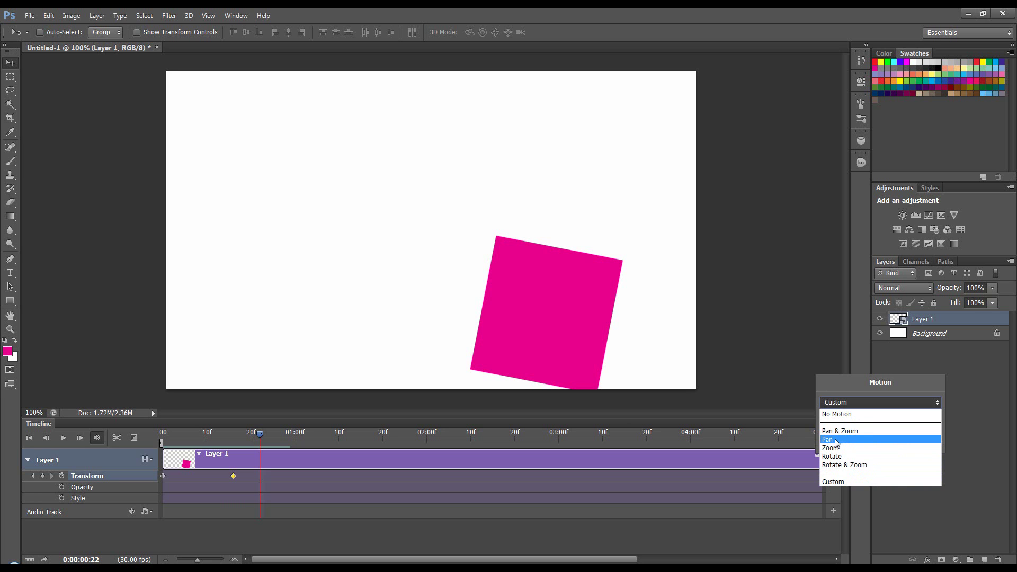
click(683, 457)
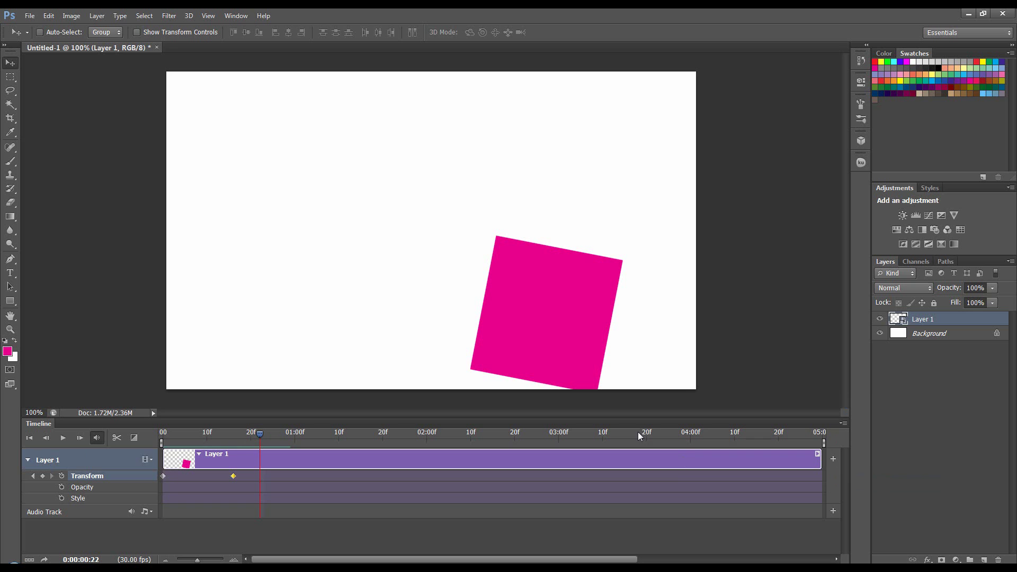
click(843, 423)
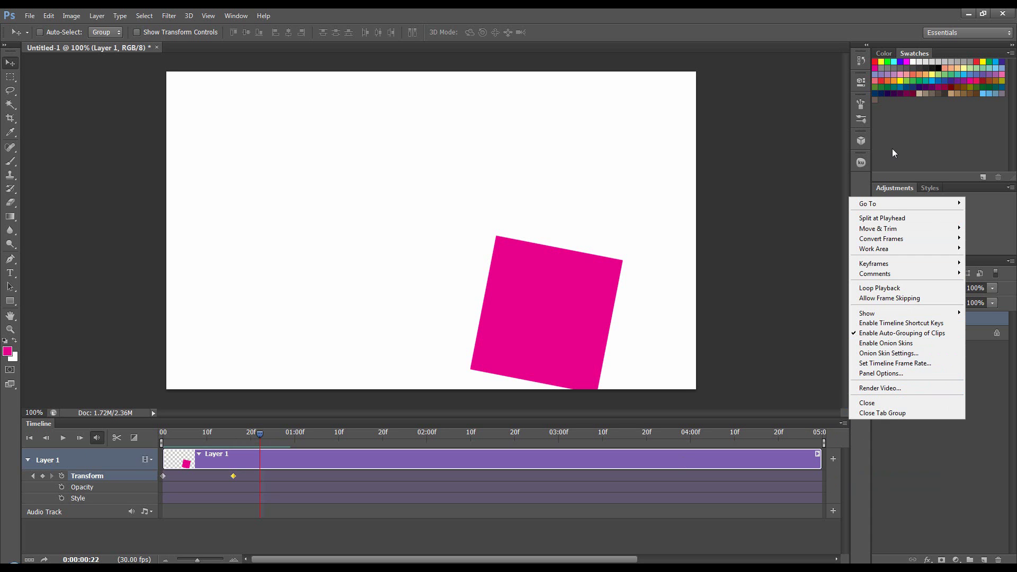
click(708, 462)
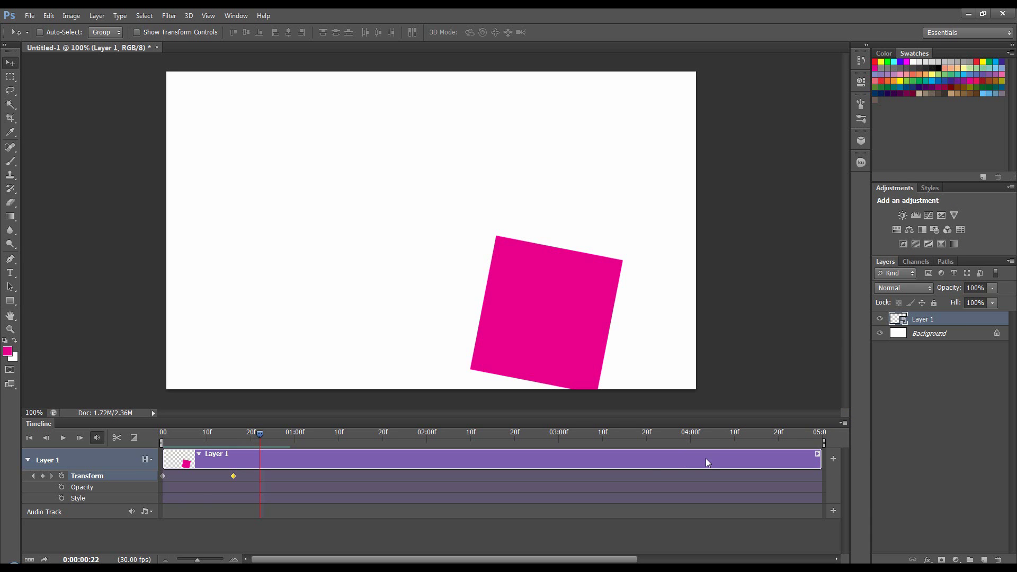
scroll(345, 475, up, 1)
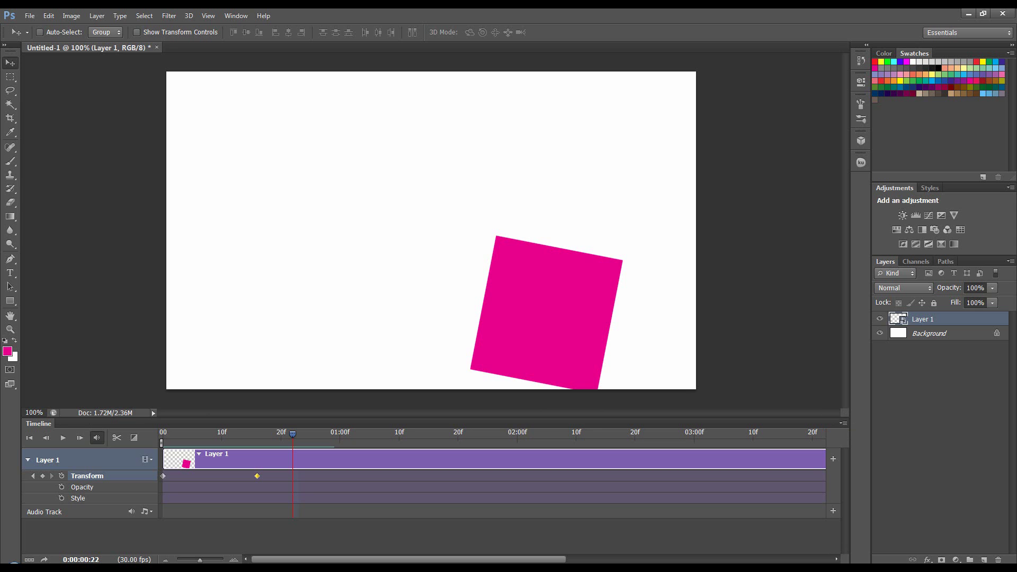
click(894, 567)
right_click(894, 521)
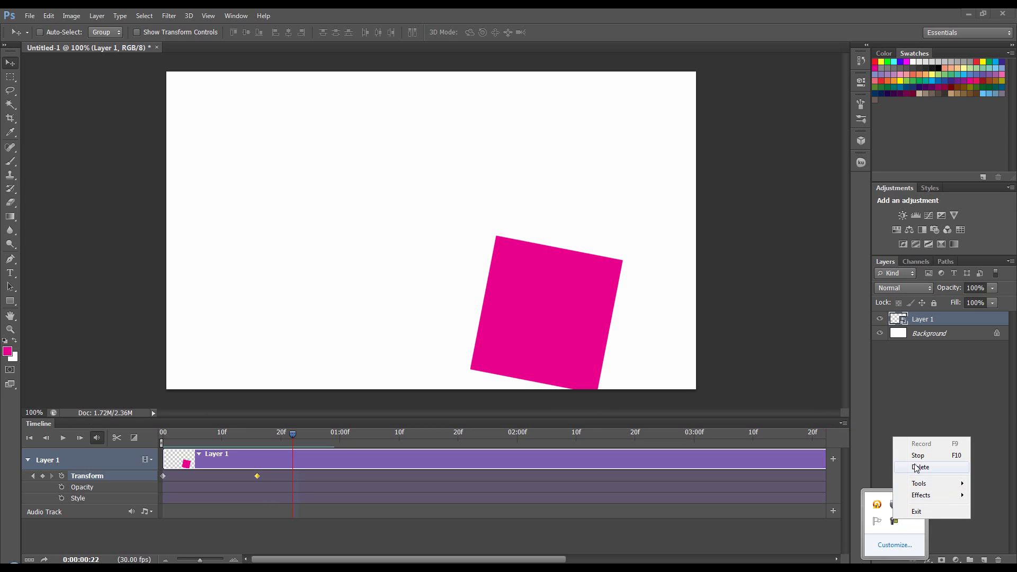